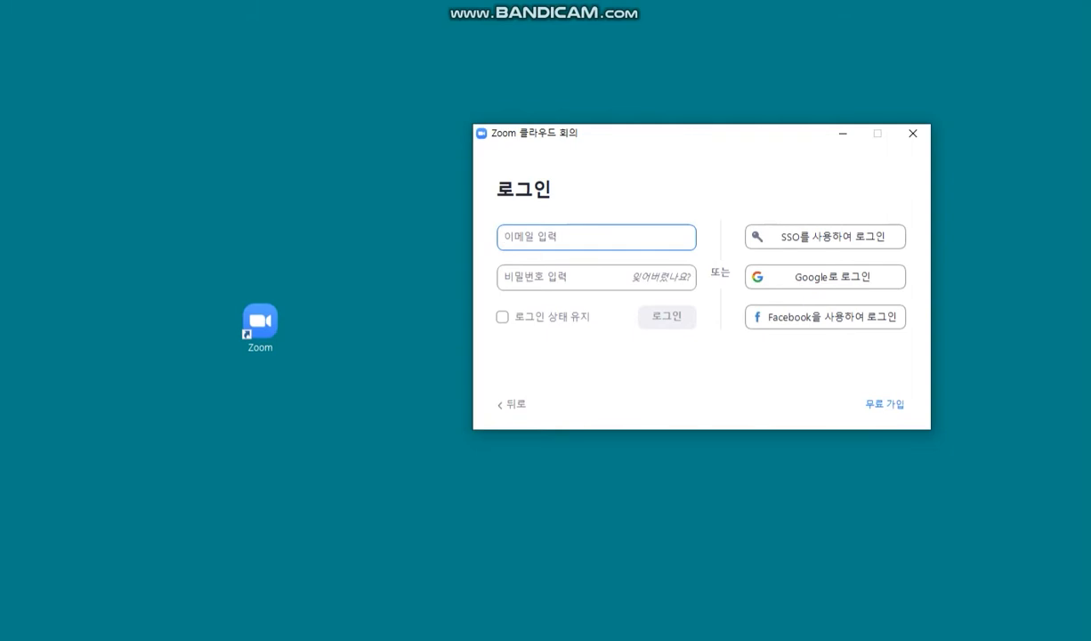
Step: Sign in to Zoom with the account's e-mail address and password
{"action": "type", "text": "gus"}
{"action": "key", "text": "BackSpace"}
{"action": "key", "text": "BackSpace"}
{"action": "key", "text": "BackSpace"}
{"action": "key", "text": "BackSpace"}
{"action": "key", "text": "BackSpace"}
{"action": "key", "text": "BackSpace"}
{"action": "key", "text": "BackSpace"}
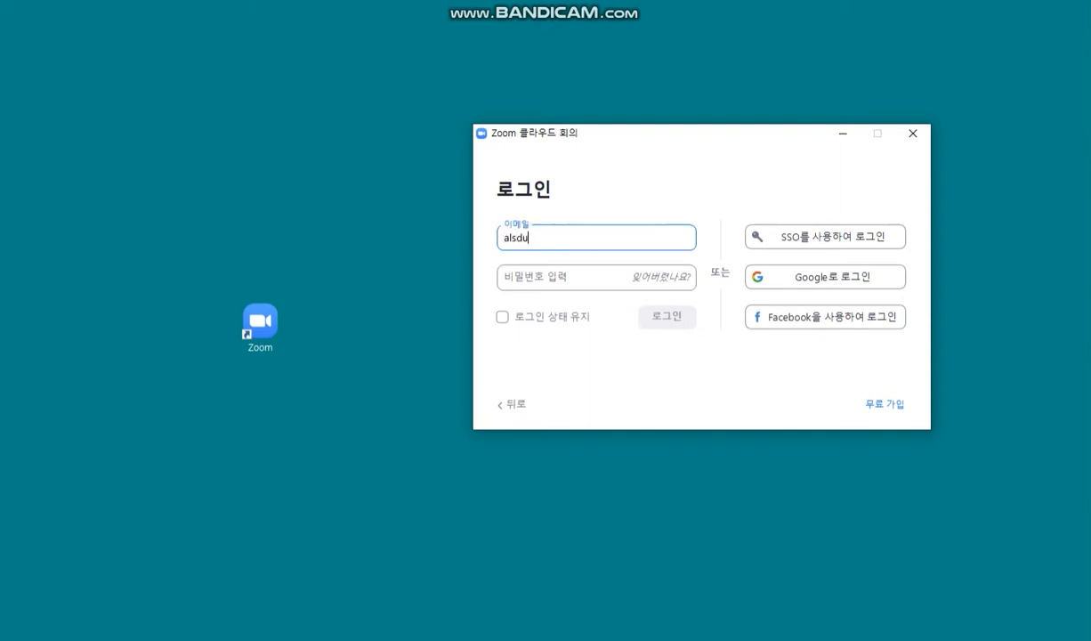
{"action": "key", "text": "Tab"}
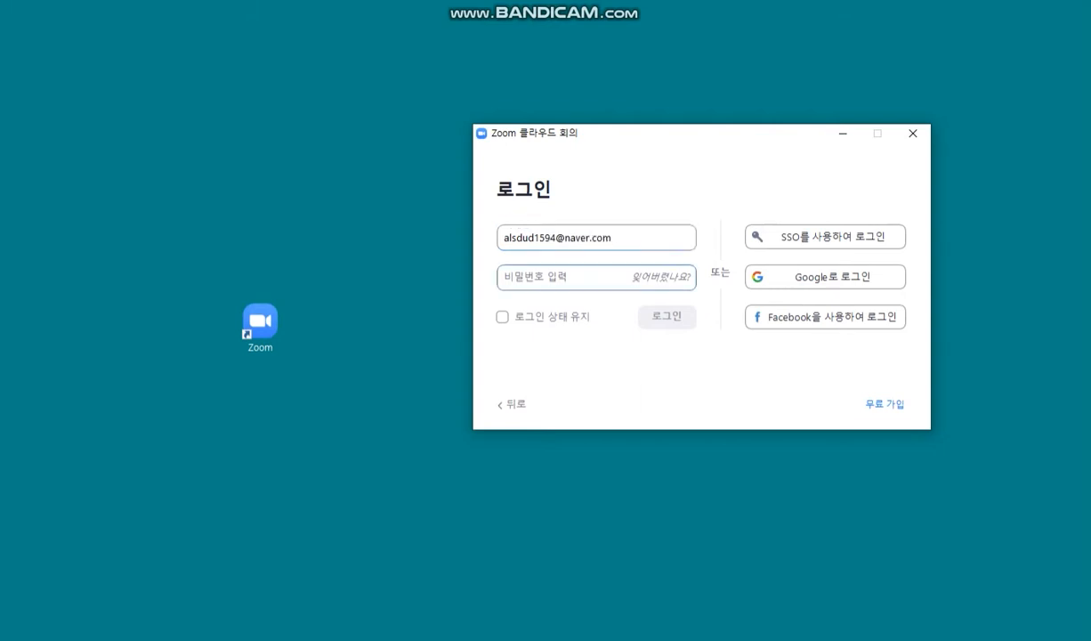
{"action": "type", "text": "•••••••"}
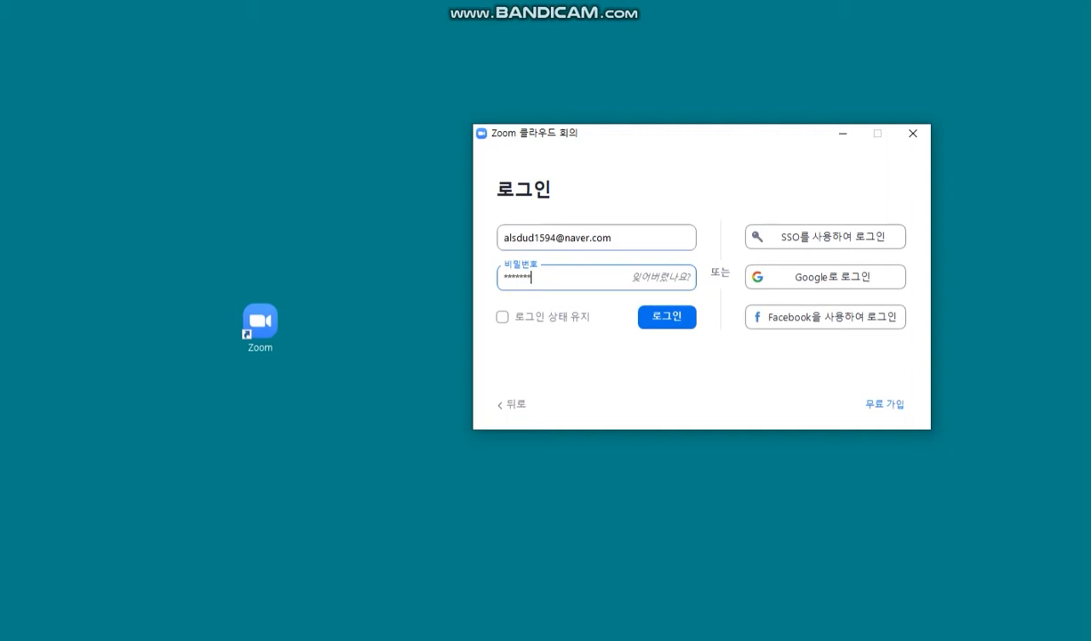
{"action": "key", "text": "Return"}
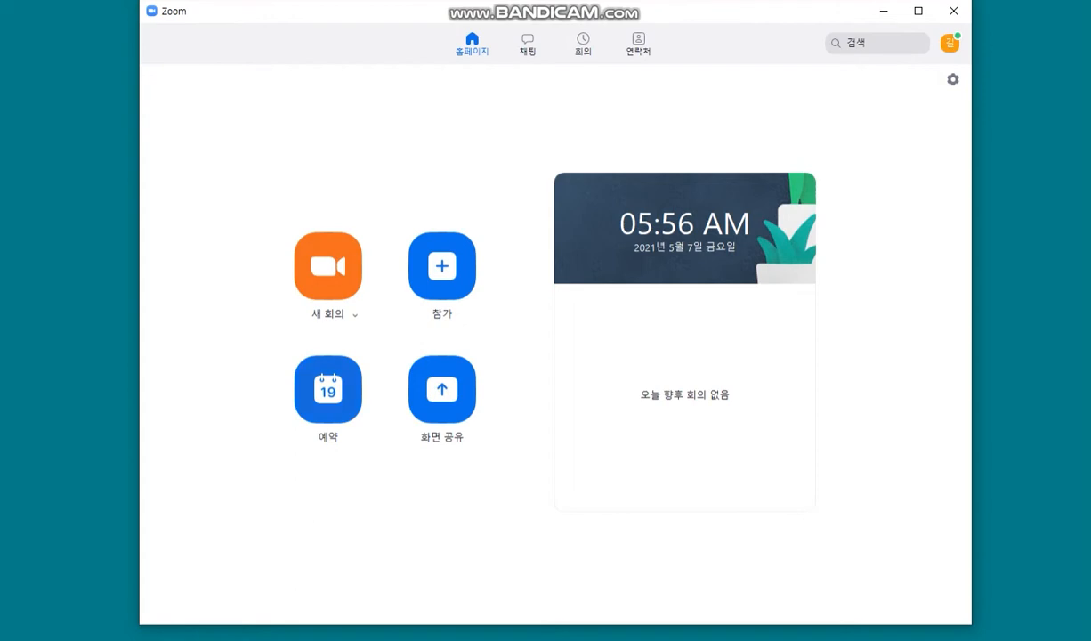
Step: Bring up the Schedule Meeting form from the Zoom home screen via 예약
{"action": "left_click", "coordinate": [327, 389]}
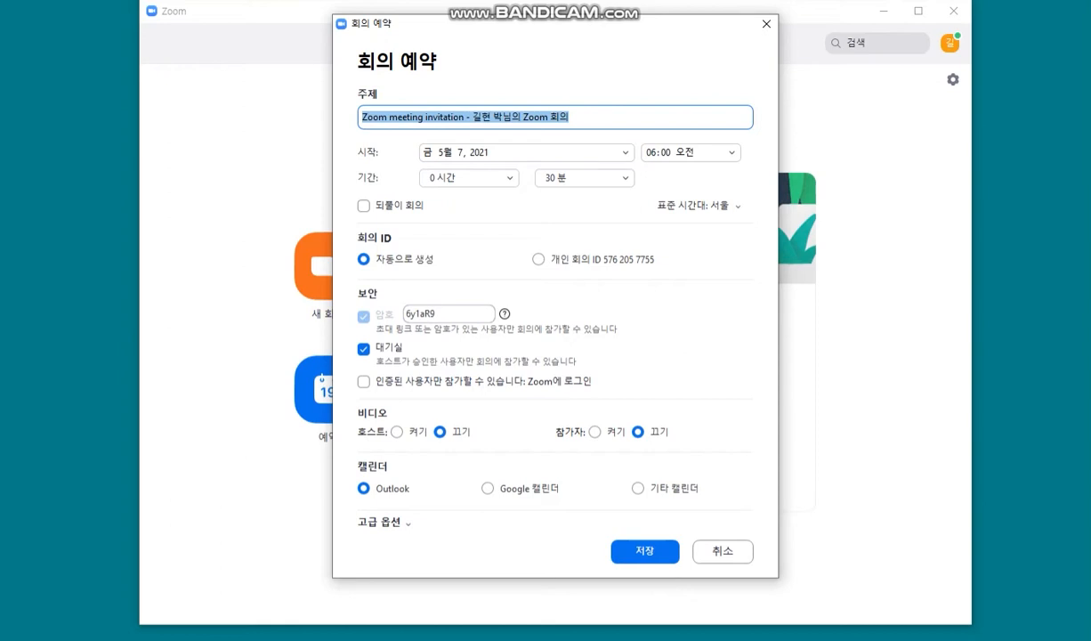
Step: Replace the generated meeting passcode with a custom passcode
{"action": "left_click", "coordinate": [449, 314]}
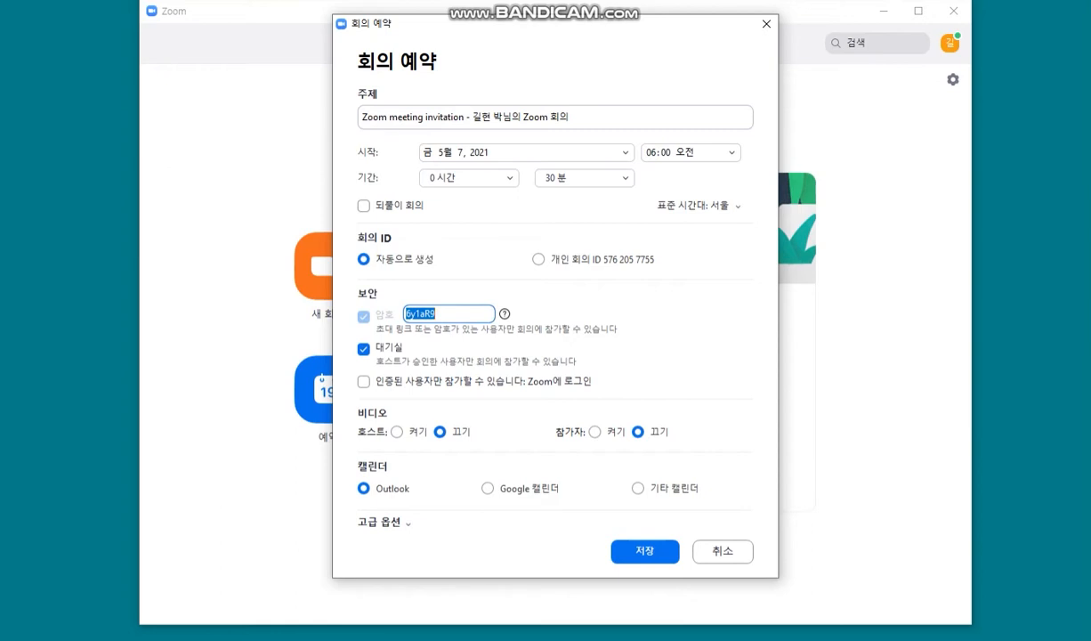
Step: Switch host and participant video to 켜기 and expand the advanced meeting options
{"action": "left_click", "coordinate": [397, 432]}
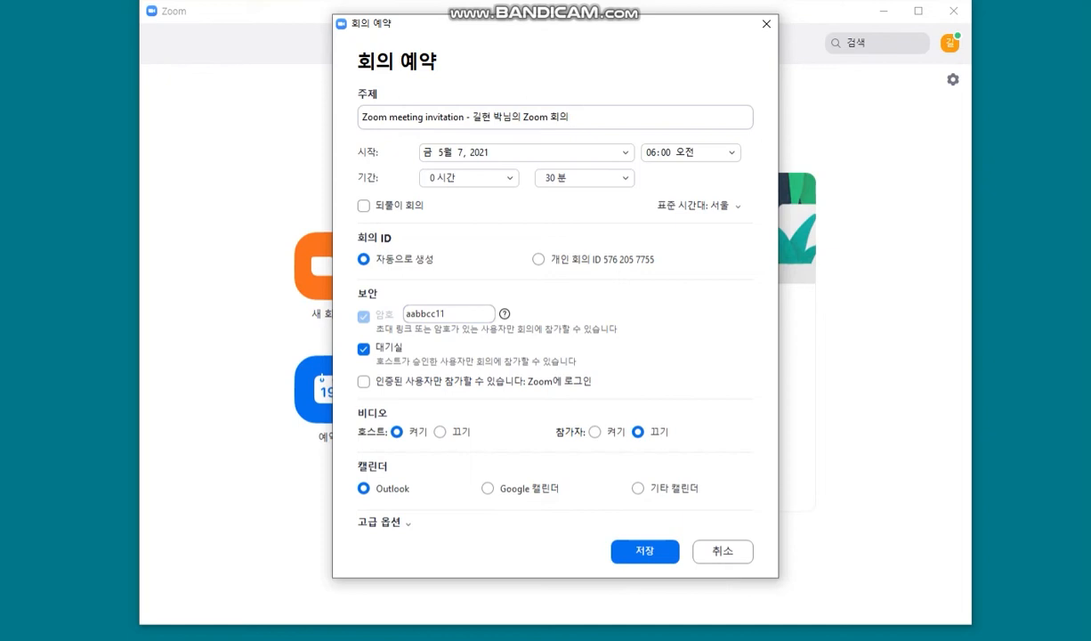
{"action": "left_click", "coordinate": [594, 432]}
{"action": "left_click", "coordinate": [384, 521]}
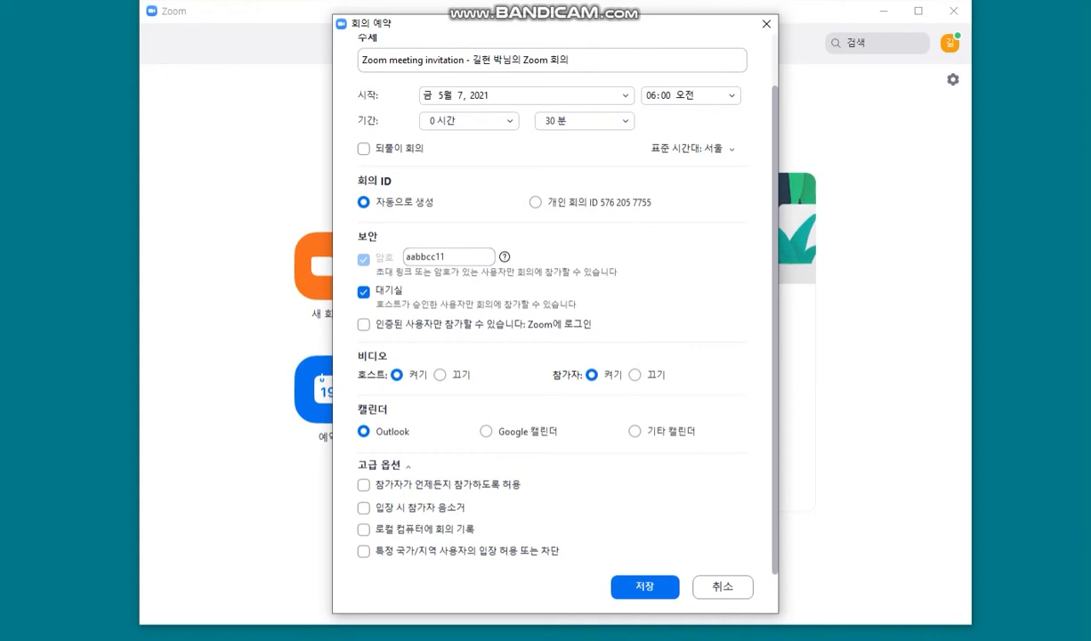
Step: Pick Thursday, June 10, 2021 in the start-date calendar and save the scheduled meeting
{"action": "scroll", "coordinate": [552, 312], "scroll_direction": "up", "scroll_amount": 1}
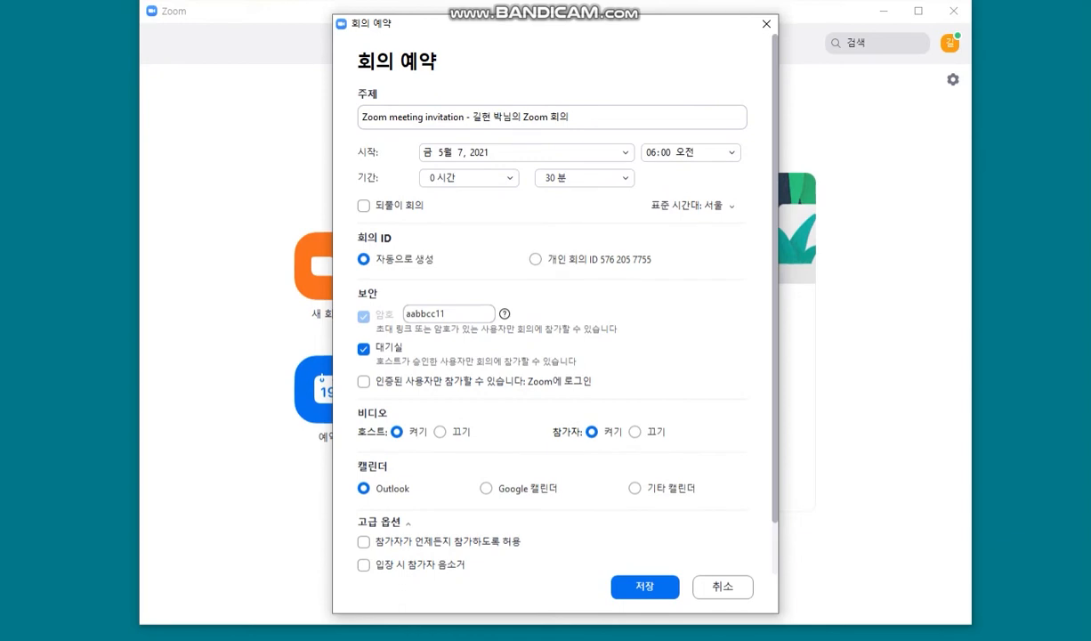
{"action": "scroll", "coordinate": [551, 311], "scroll_direction": "down", "scroll_amount": 1}
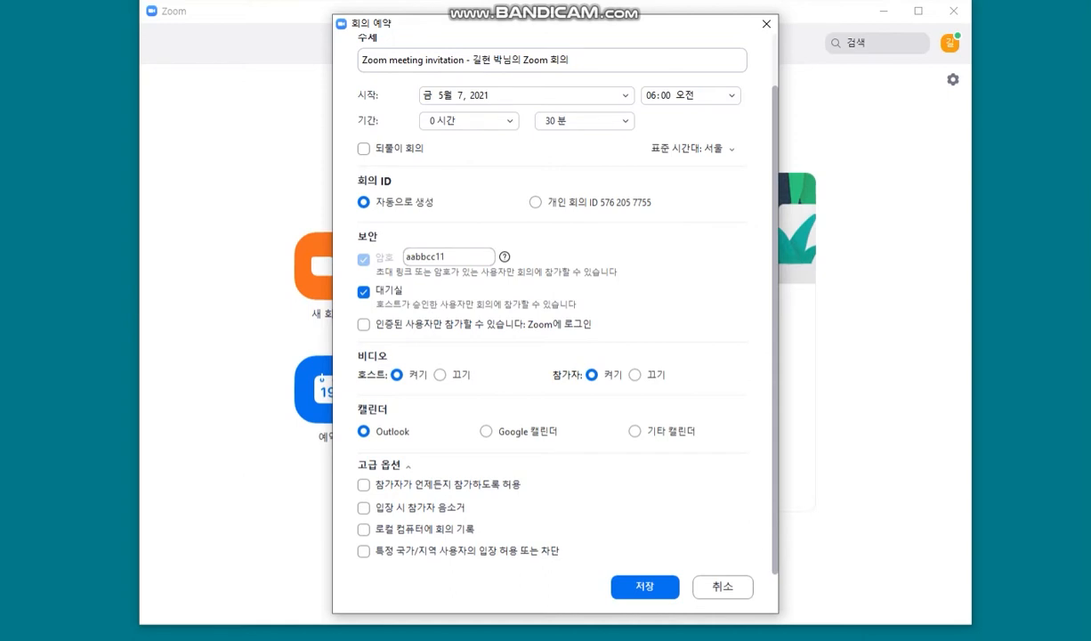
{"action": "scroll", "coordinate": [552, 311], "scroll_direction": "up", "scroll_amount": 1}
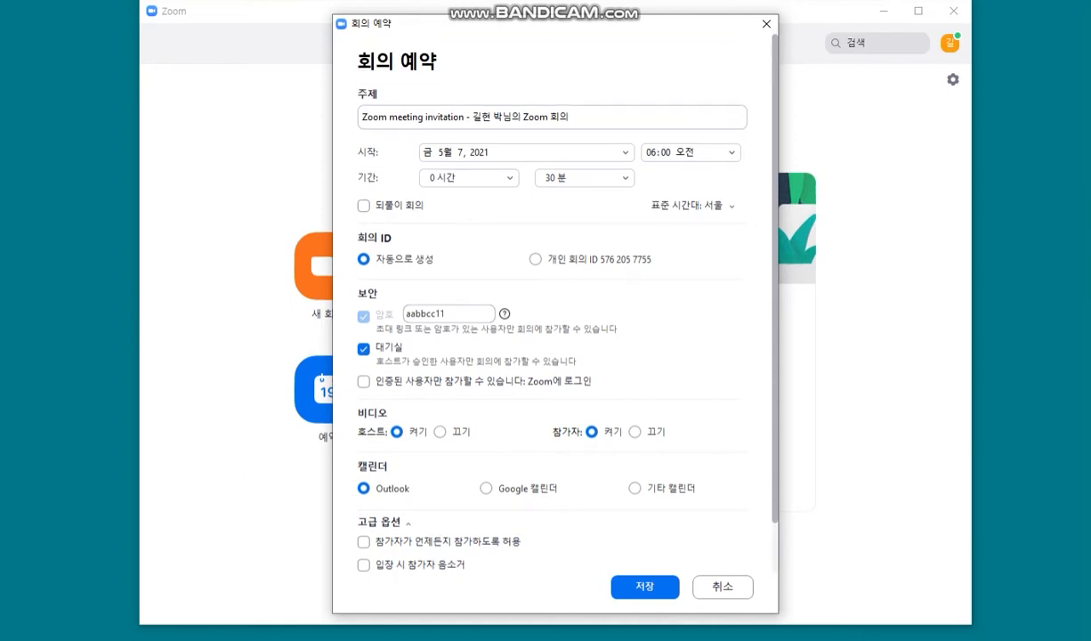
{"action": "left_click", "coordinate": [526, 152]}
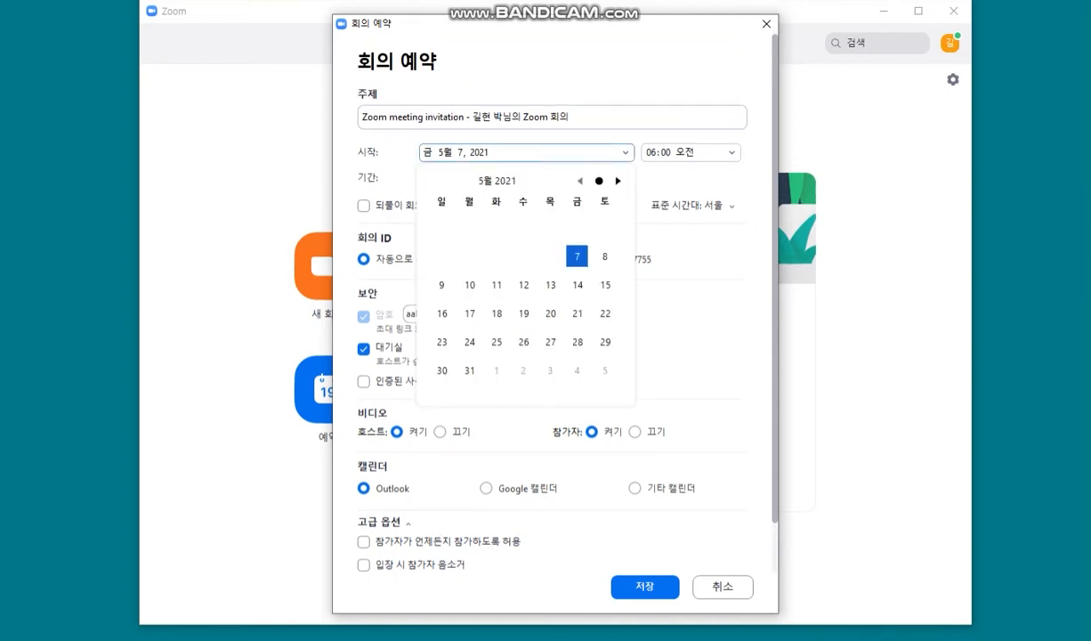
{"action": "left_click", "coordinate": [618, 180]}
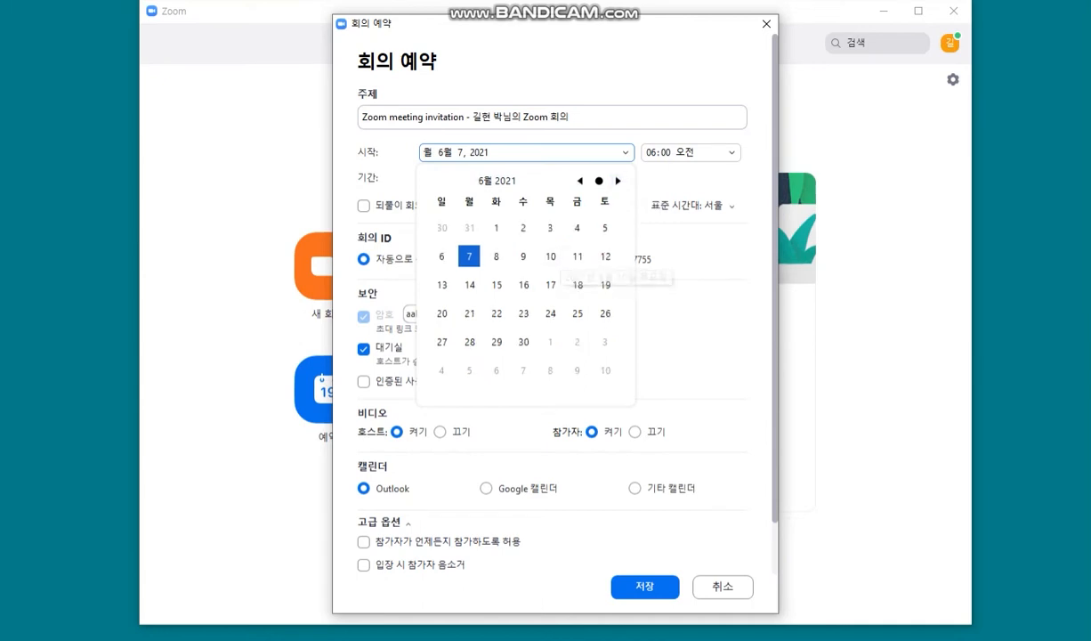
{"action": "left_click", "coordinate": [550, 256]}
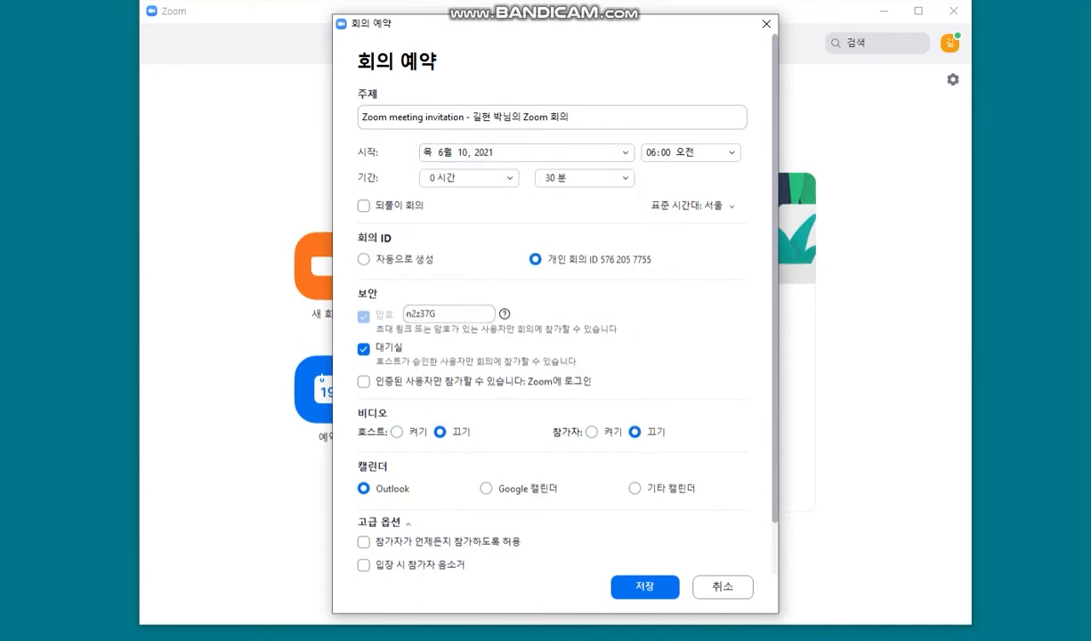
{"action": "scroll", "coordinate": [552, 312], "scroll_direction": "down", "scroll_amount": 1}
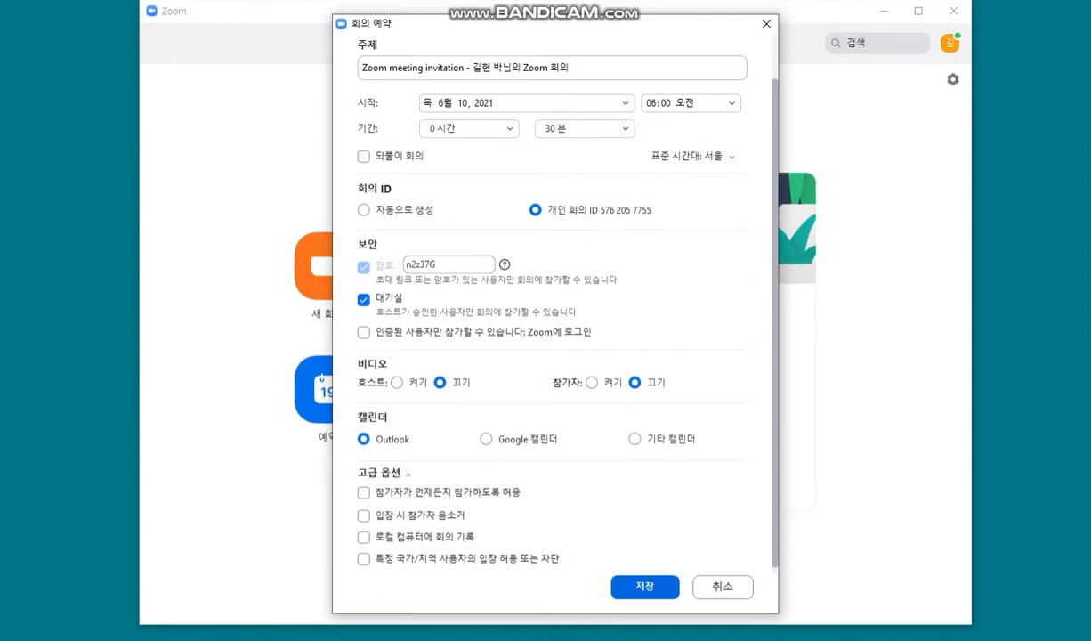
{"action": "left_click", "coordinate": [634, 583]}
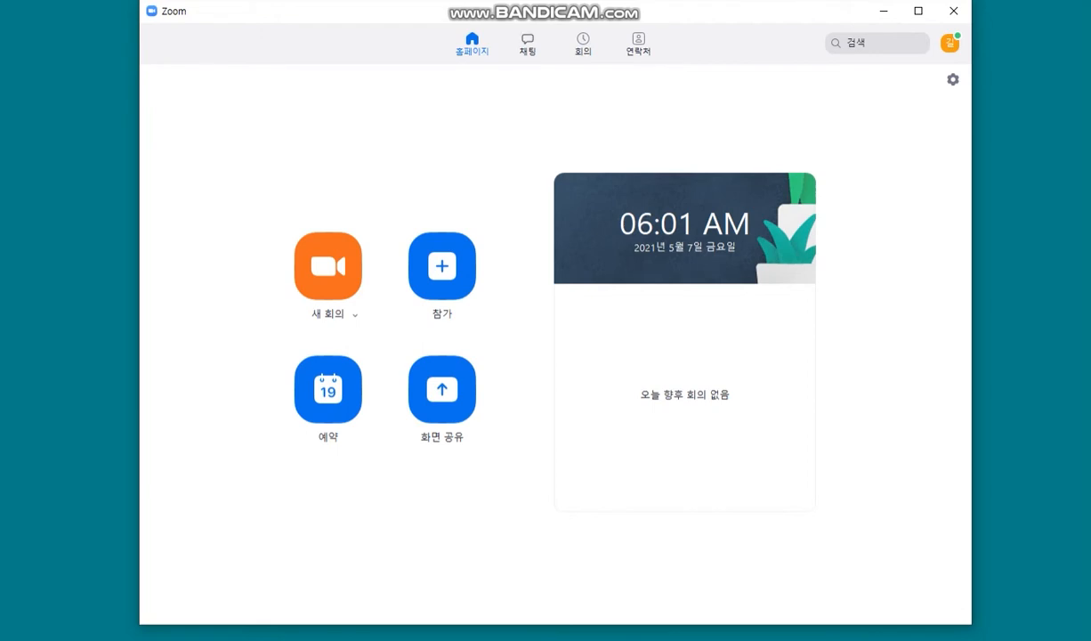
Step: Show the Meetings page listing the June 10, 6:00–6:30 AM meeting
{"action": "left_click", "coordinate": [583, 43]}
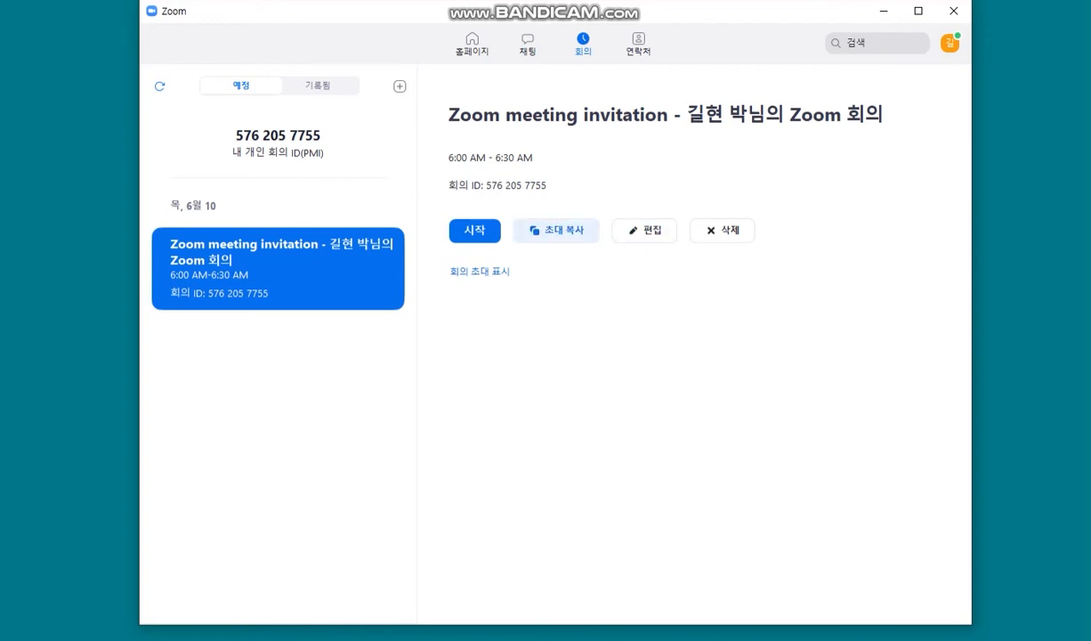
Step: Copy the June 10 meeting's invitation and return to the Home screen
{"action": "left_click", "coordinate": [557, 229]}
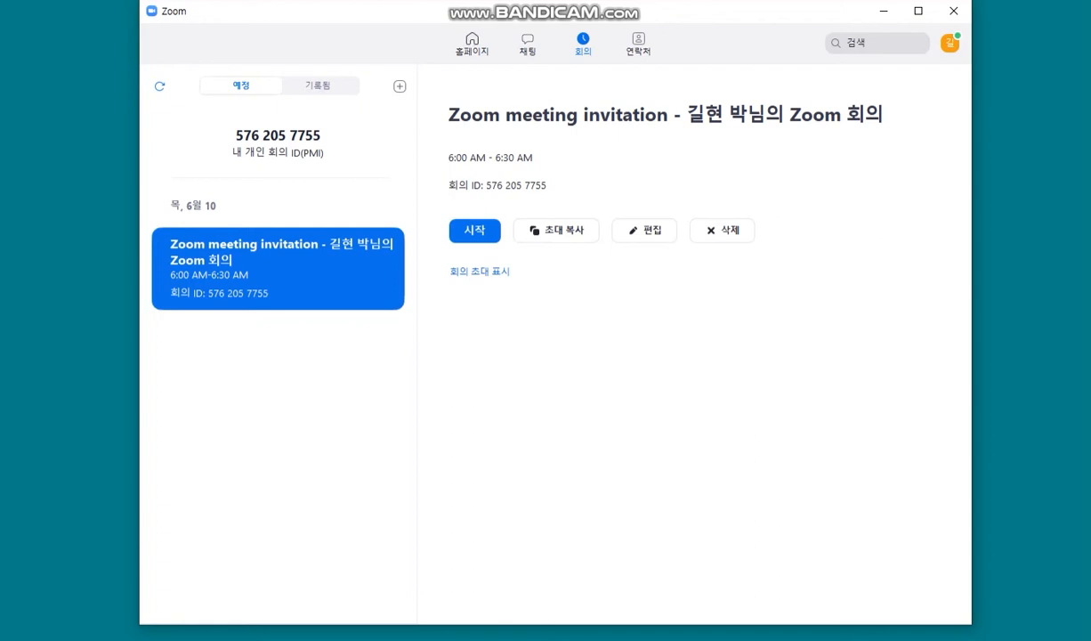
{"action": "left_click", "coordinate": [473, 43]}
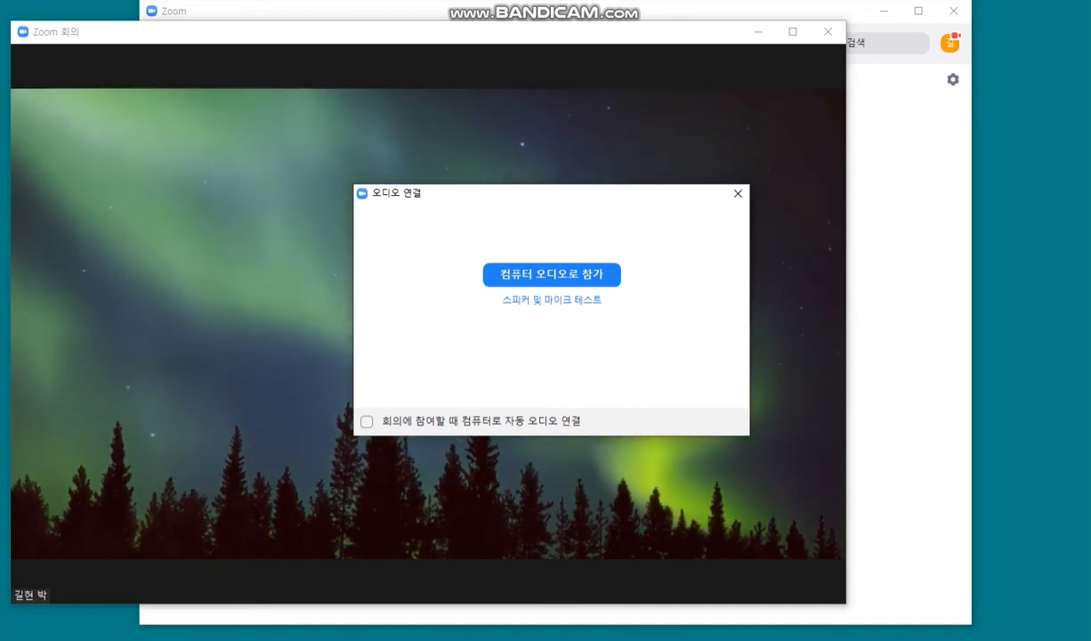
Step: Join the meeting audio using Join with Computer Audio
{"action": "key", "text": "Return"}
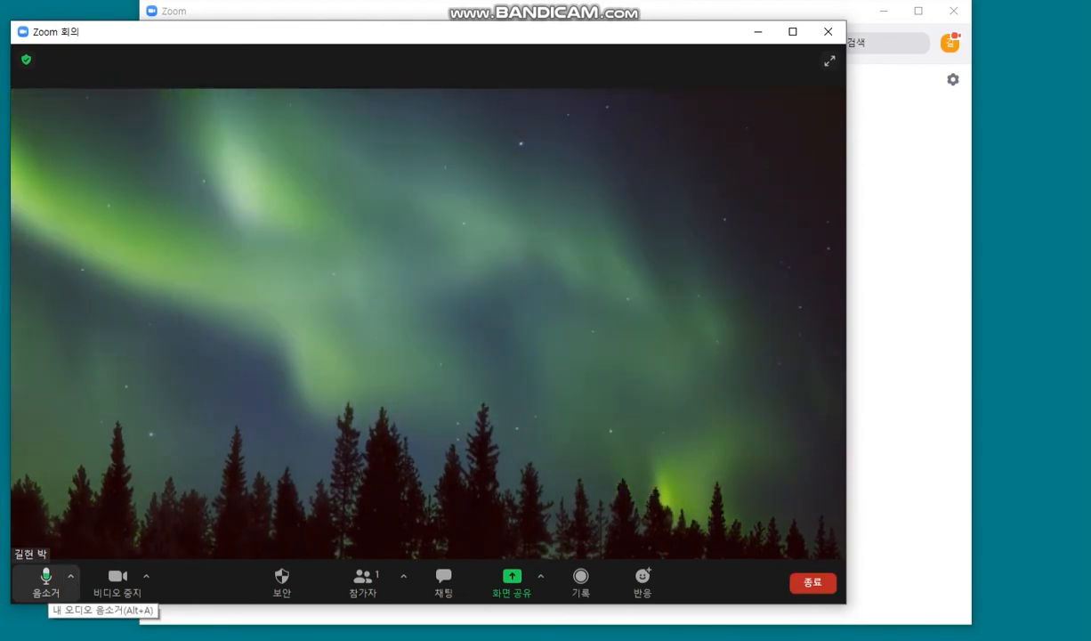
Step: Mute and unmute the microphone, then show the microphone and speaker options menu
{"action": "left_click", "coordinate": [45, 581]}
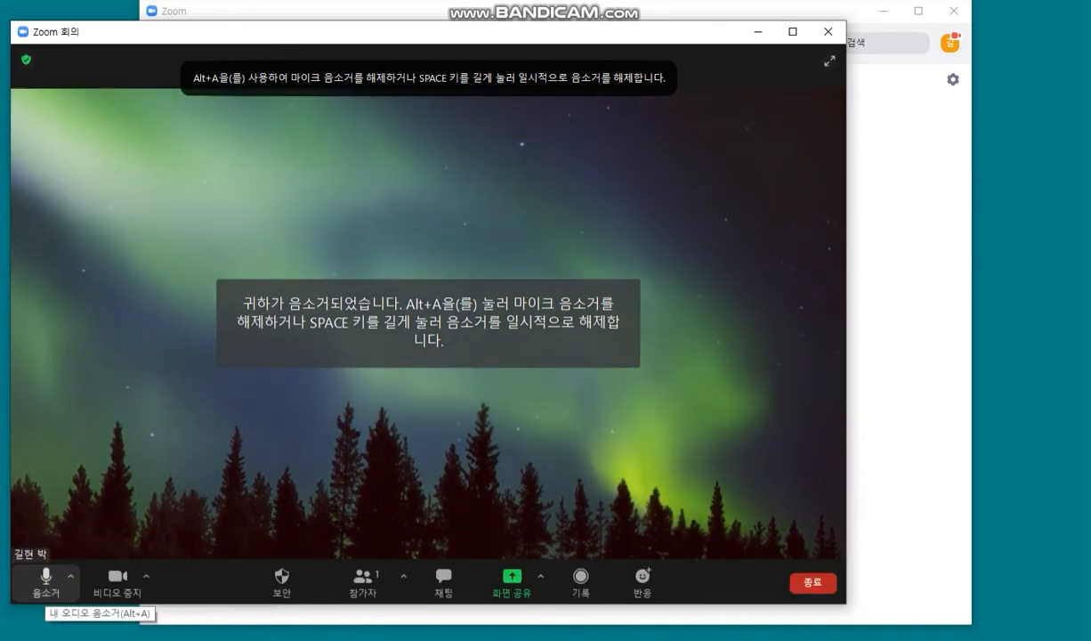
{"action": "left_click", "coordinate": [45, 580]}
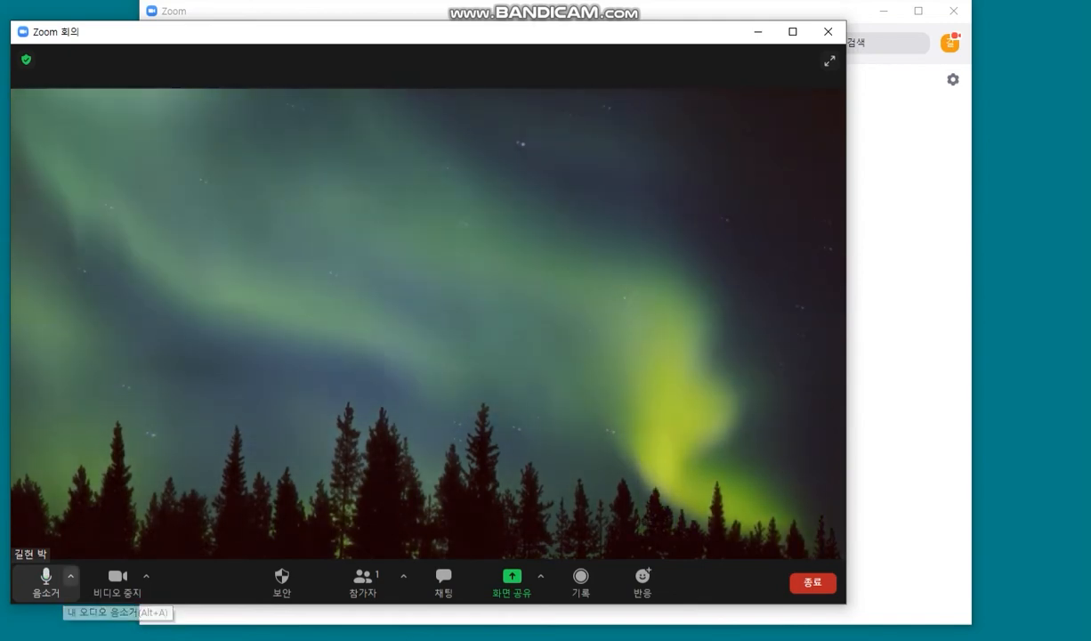
{"action": "left_click", "coordinate": [71, 575]}
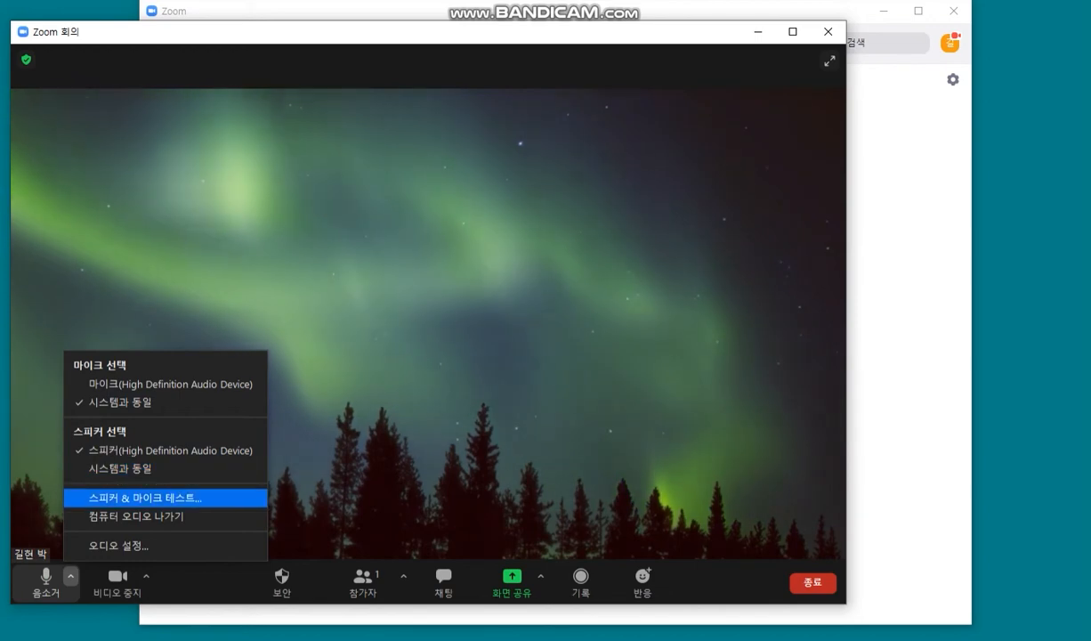
Step: Test the High Definition Audio speaker and default microphone, confirm both work, and finish
{"action": "left_click", "coordinate": [145, 498]}
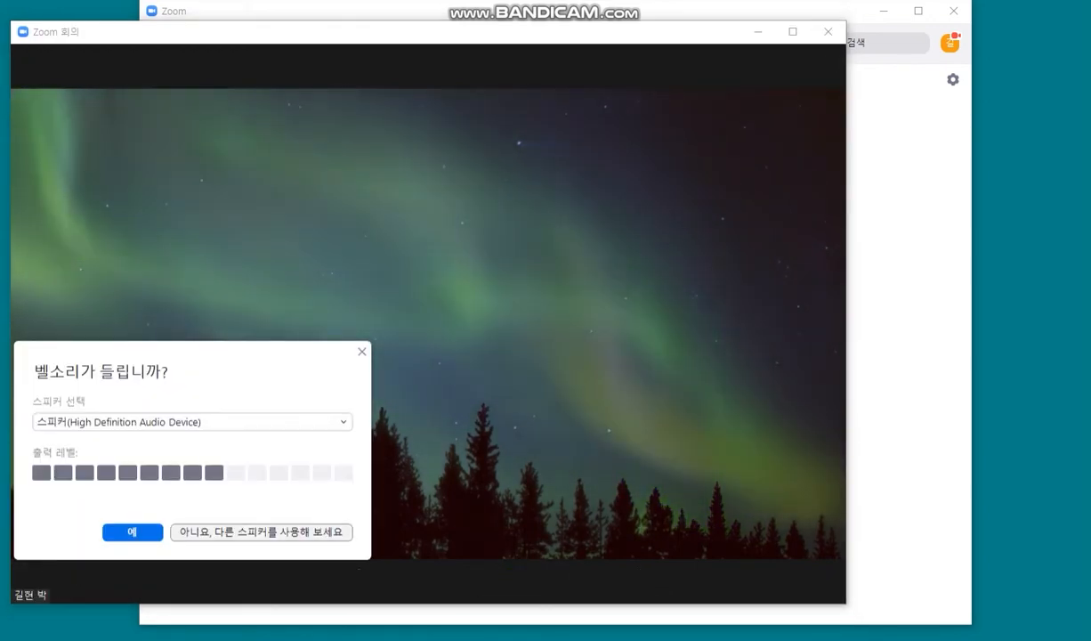
{"action": "left_click", "coordinate": [133, 533]}
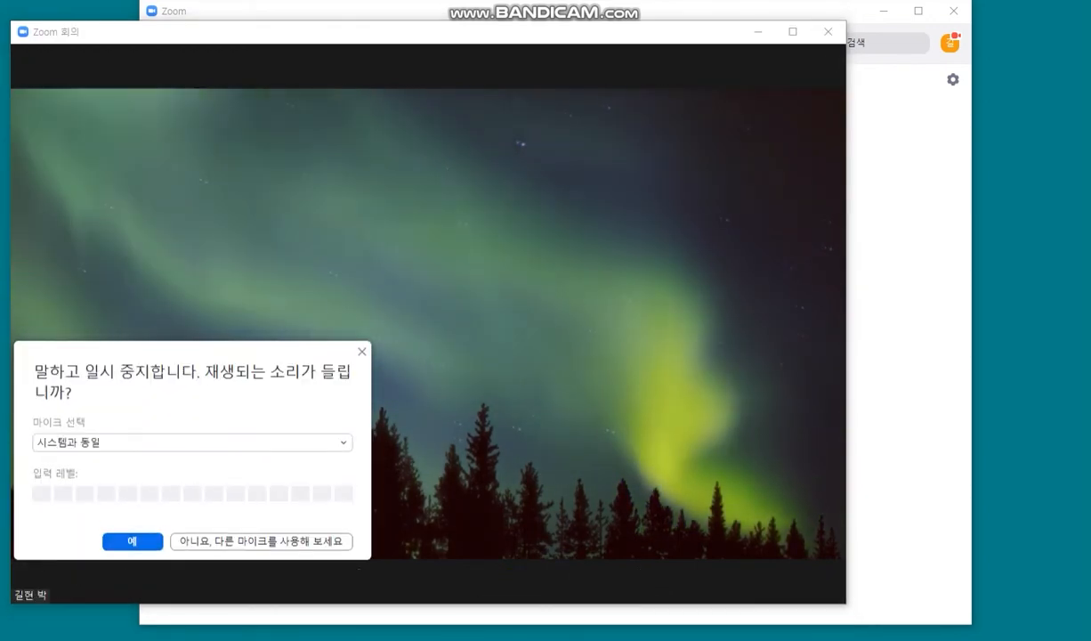
{"action": "left_click", "coordinate": [133, 541]}
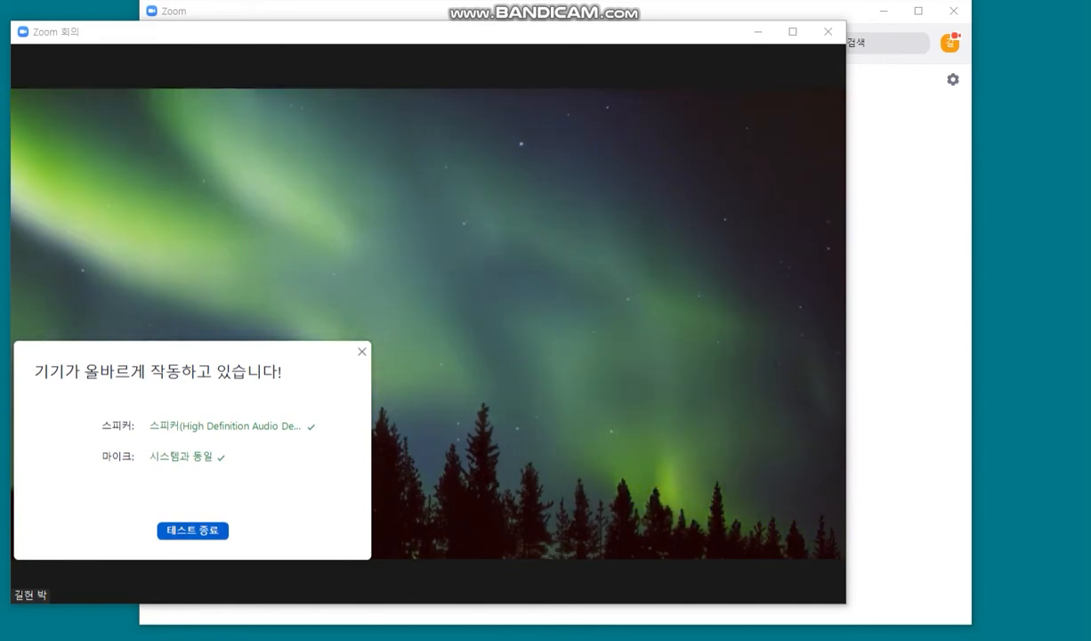
{"action": "left_click", "coordinate": [192, 531]}
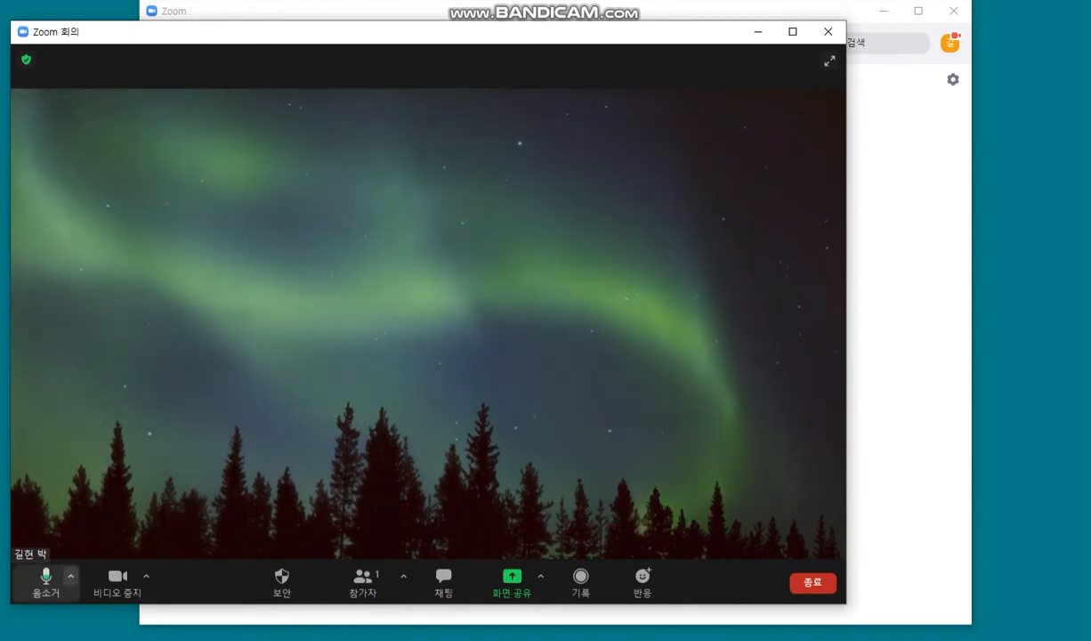
{"action": "left_click", "coordinate": [71, 577]}
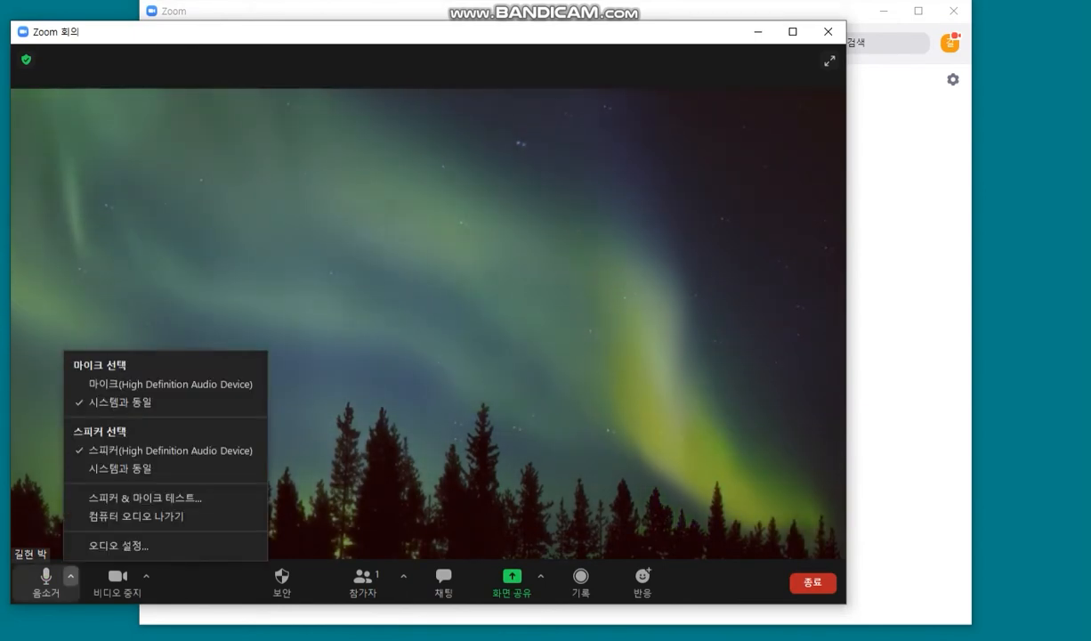
{"action": "left_click", "coordinate": [118, 544]}
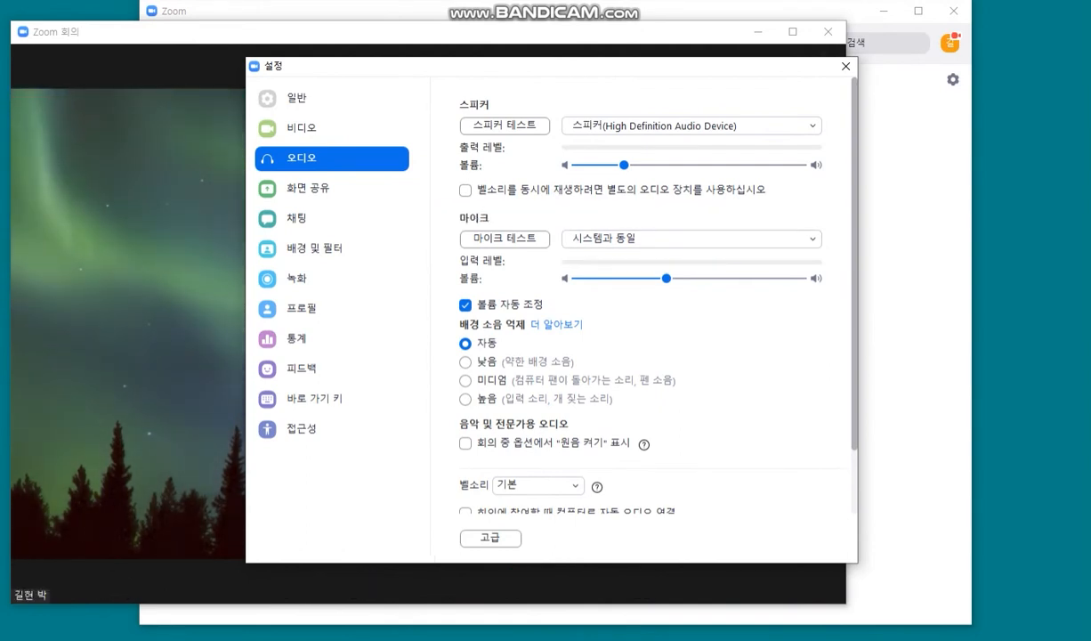
{"action": "scroll", "coordinate": [641, 311], "scroll_direction": "down", "scroll_amount": 3}
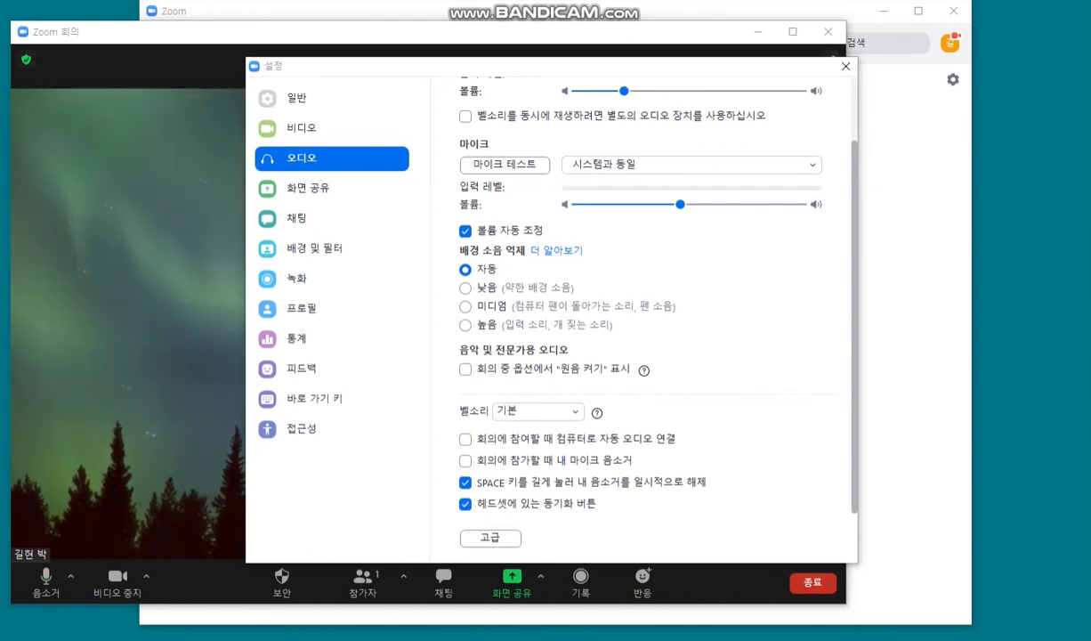
{"action": "key", "text": "Escape"}
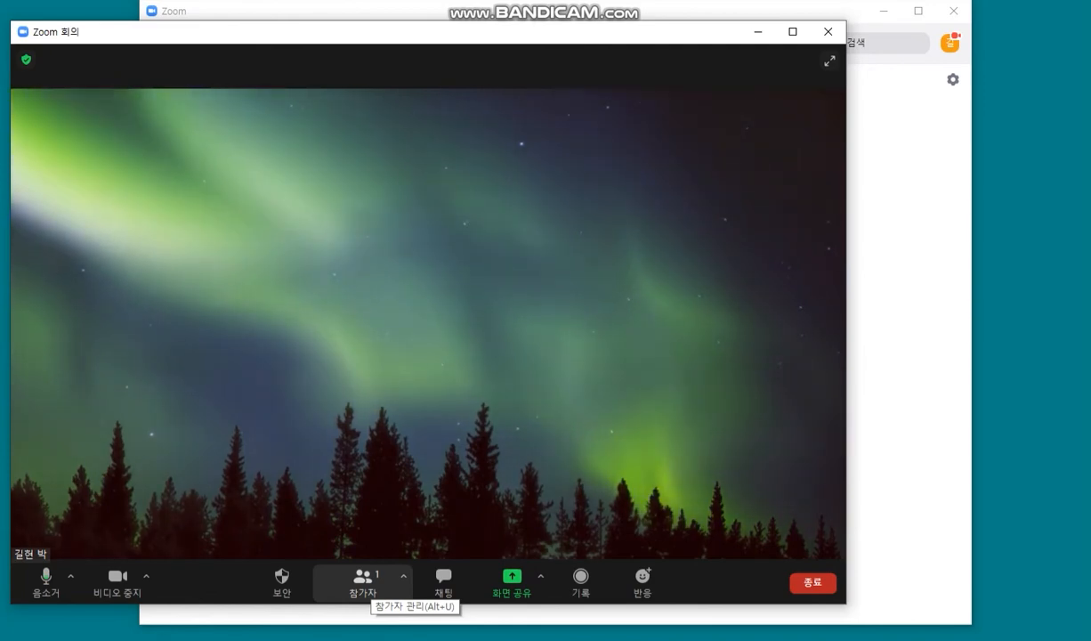
Step: In the participant list, rename your own entry to 충북종합사회복지센터
{"action": "left_click", "coordinate": [363, 580]}
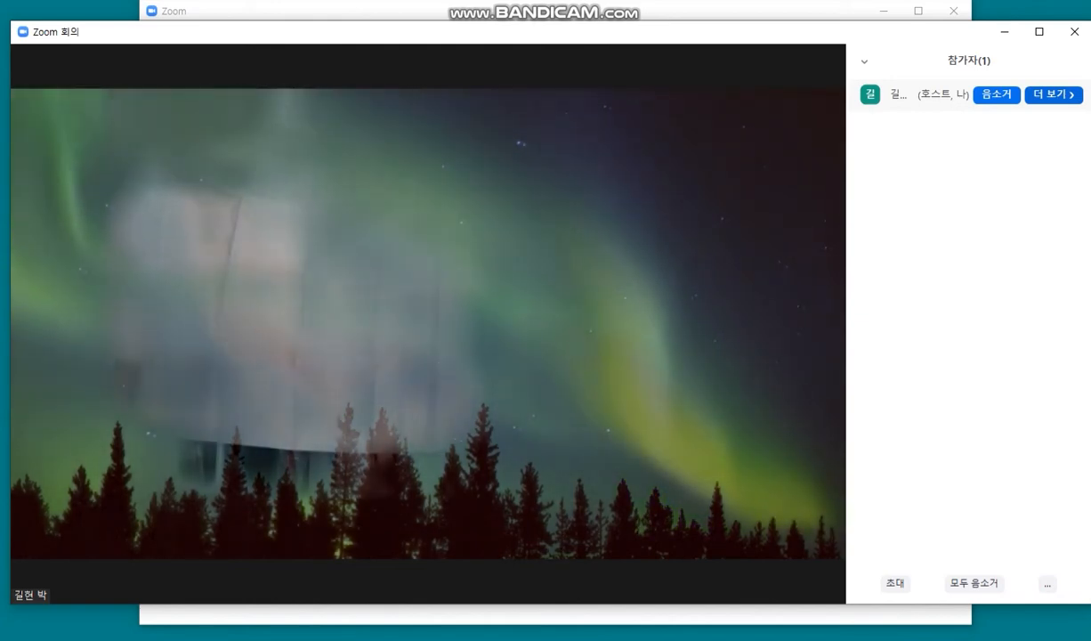
{"action": "left_click", "coordinate": [1052, 94]}
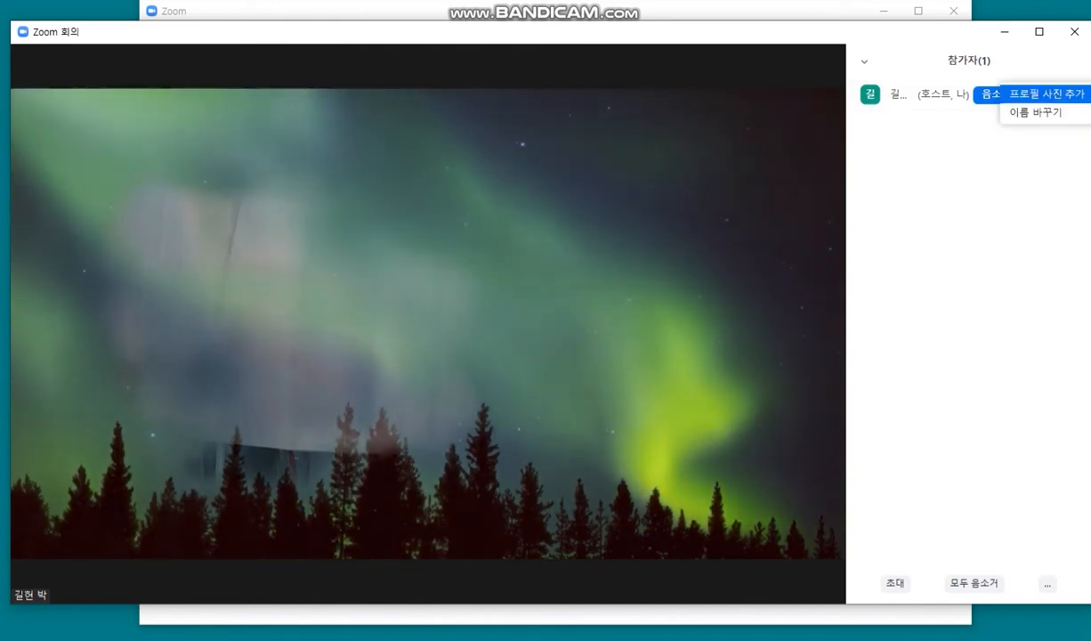
{"action": "left_click", "coordinate": [1033, 112]}
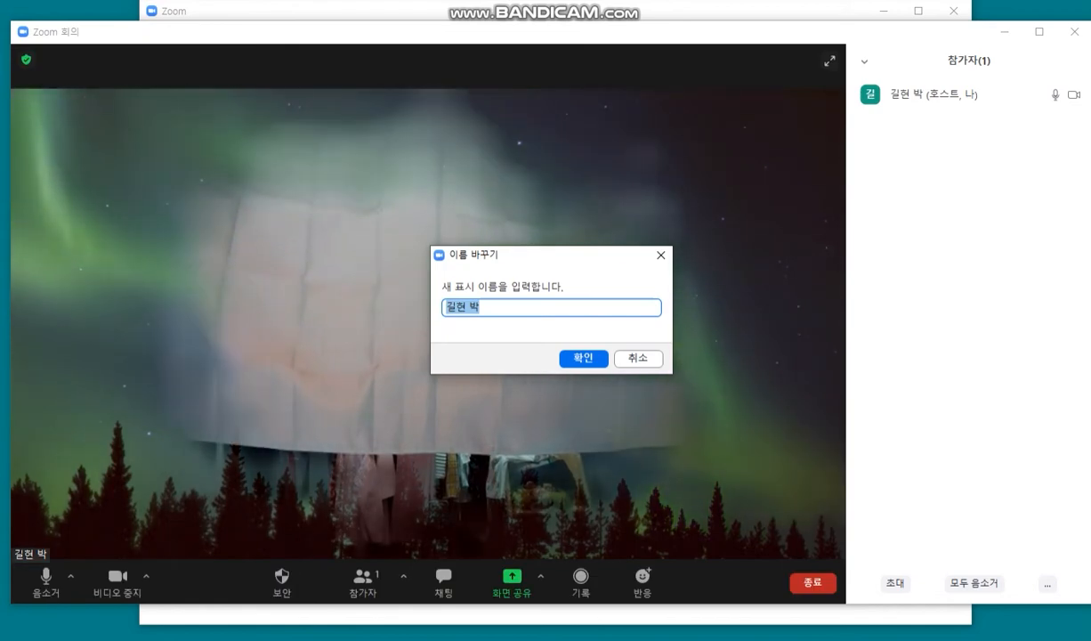
{"action": "type", "text": "cn"}
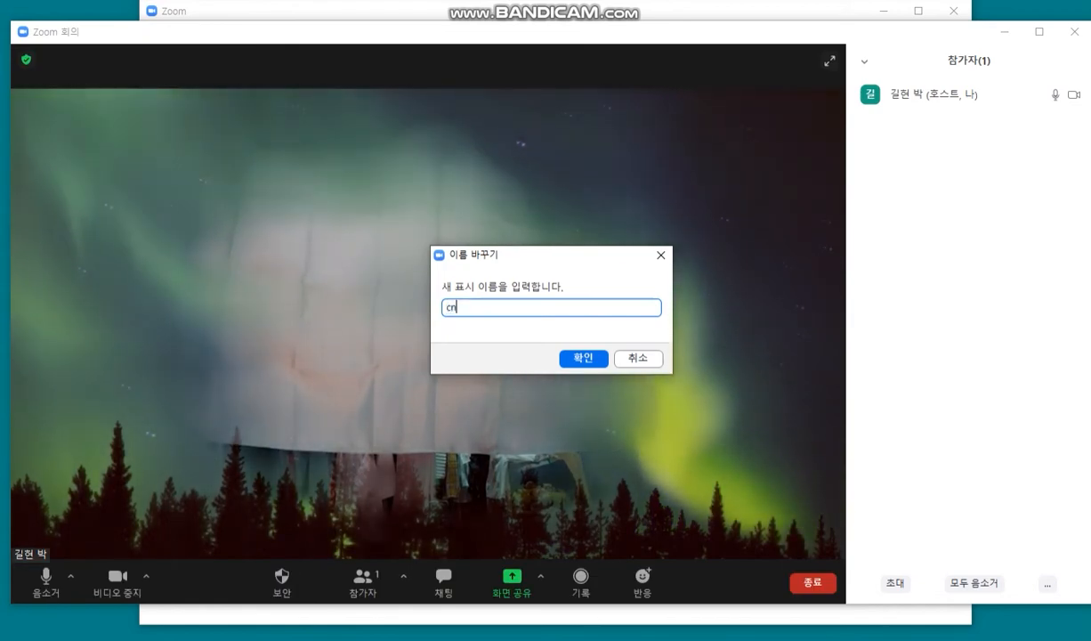
{"action": "type", "text": "d"}
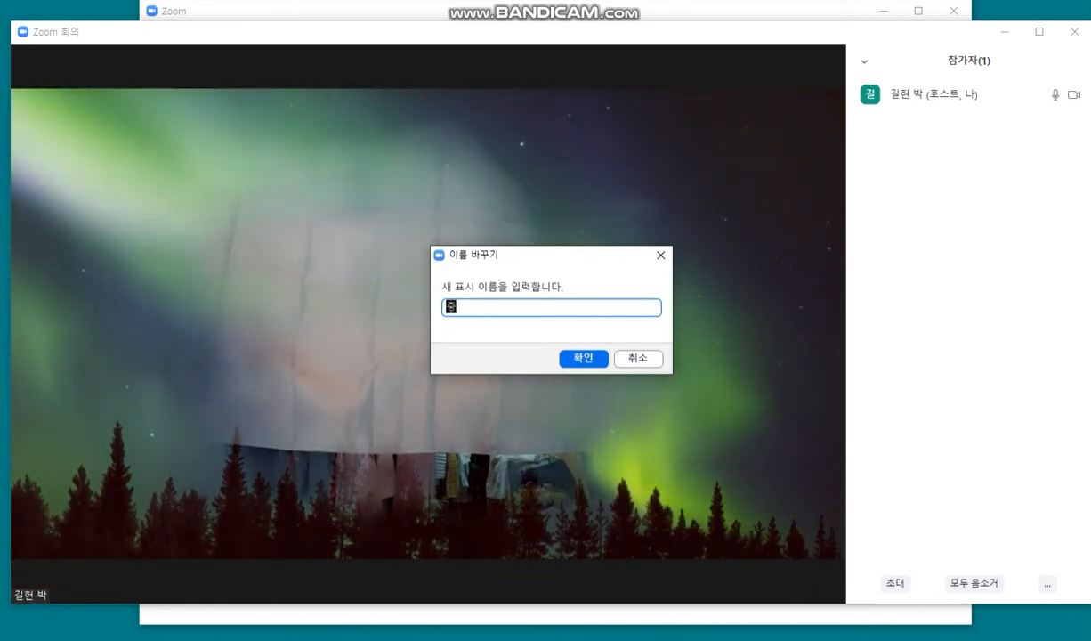
{"action": "type", "text": "qnrwhdgkqtkghl"}
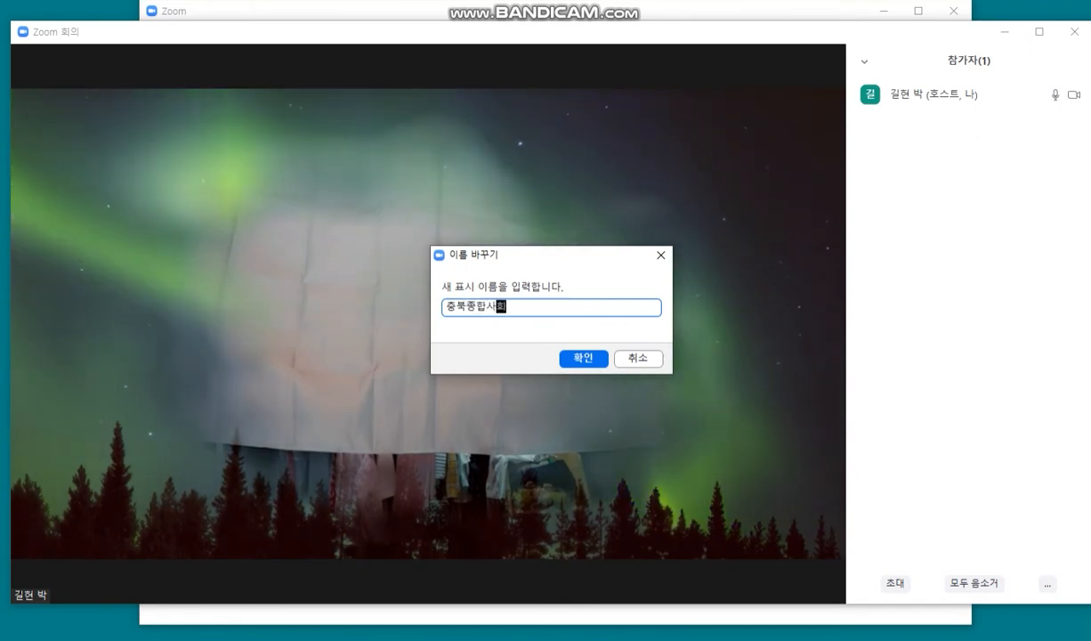
{"action": "type", "text": "qhrwltpsx"}
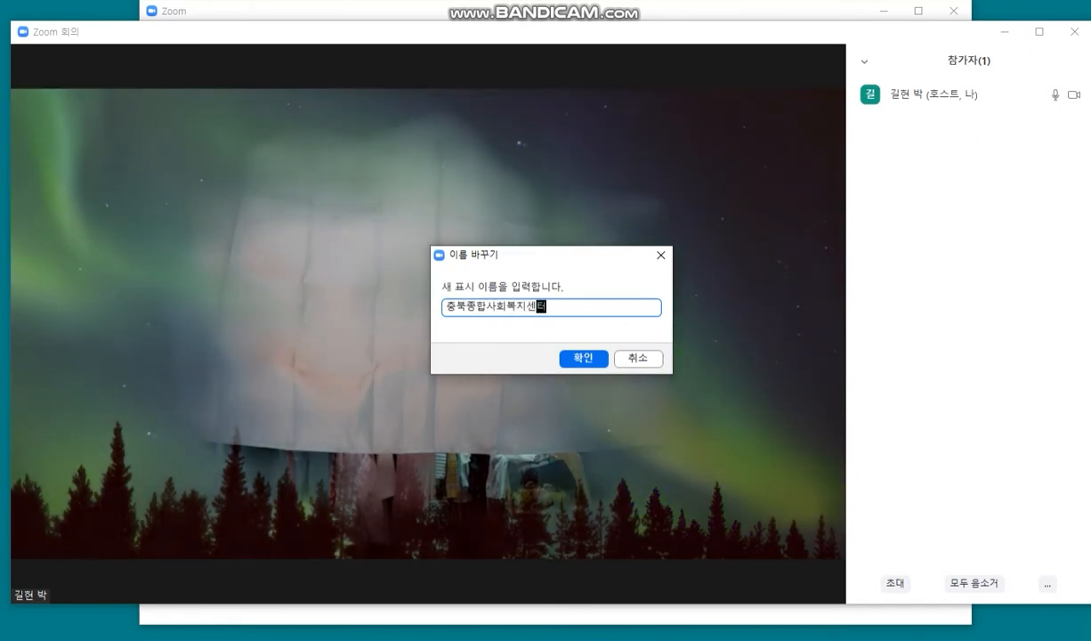
{"action": "type", "text": "j"}
{"action": "key", "text": "Return"}
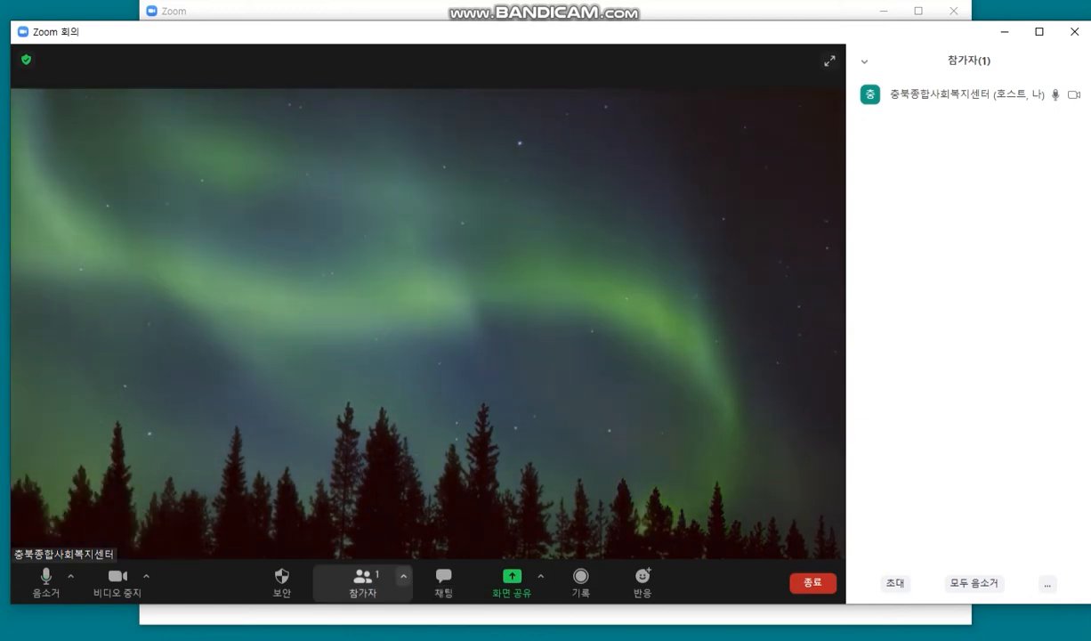
{"action": "left_click", "coordinate": [403, 575]}
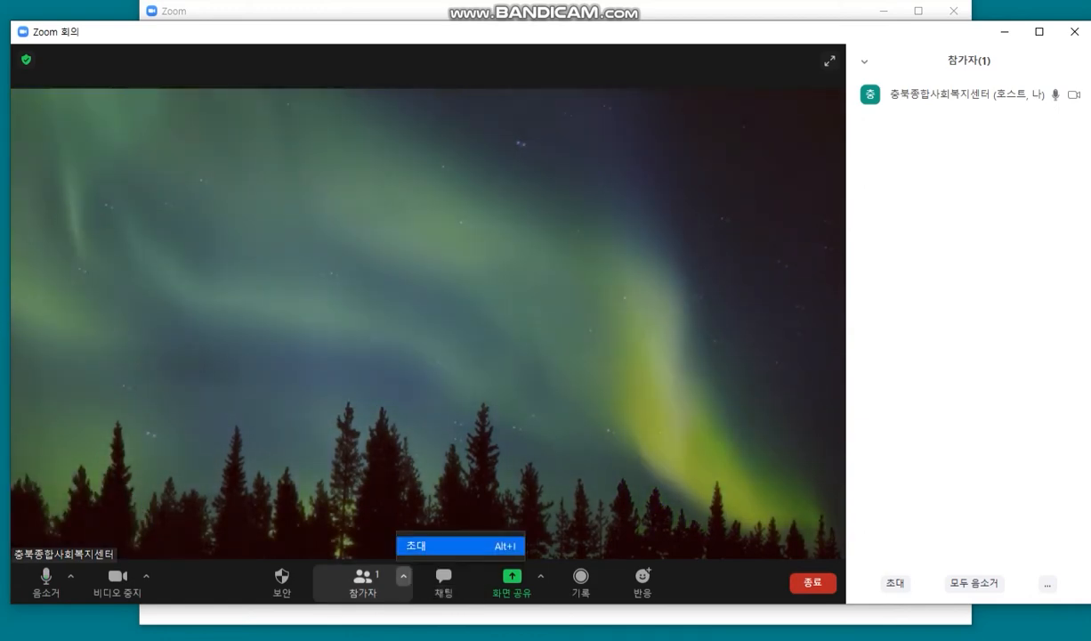
{"action": "left_click", "coordinate": [436, 546]}
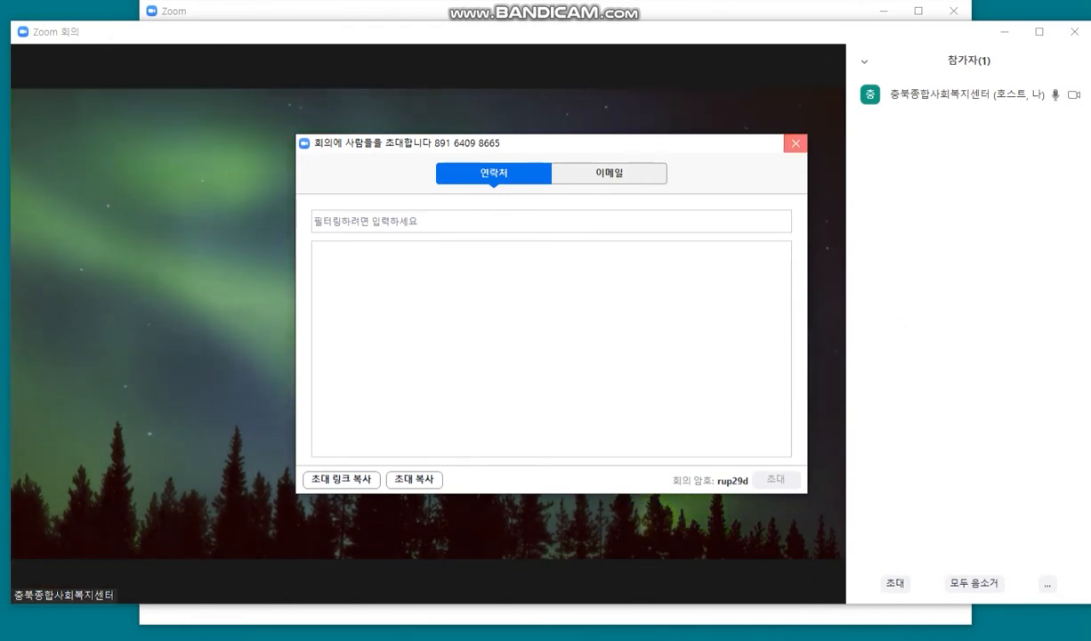
{"action": "left_click", "coordinate": [795, 142]}
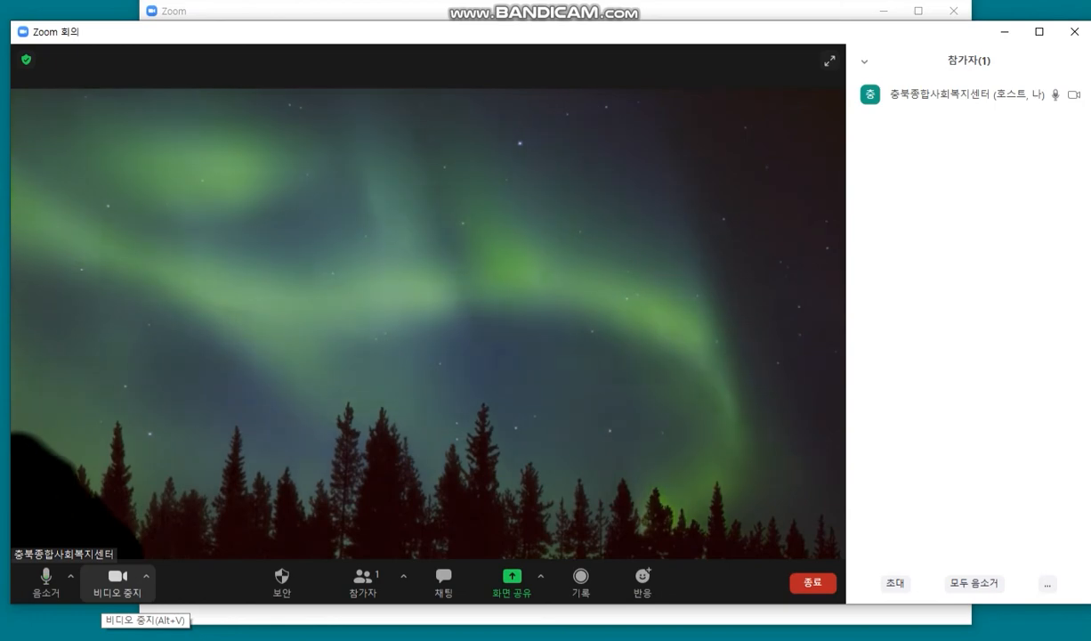
Step: Stop and restart your video, then open 가상 배경 선택 from the video menu
{"action": "left_click", "coordinate": [116, 587]}
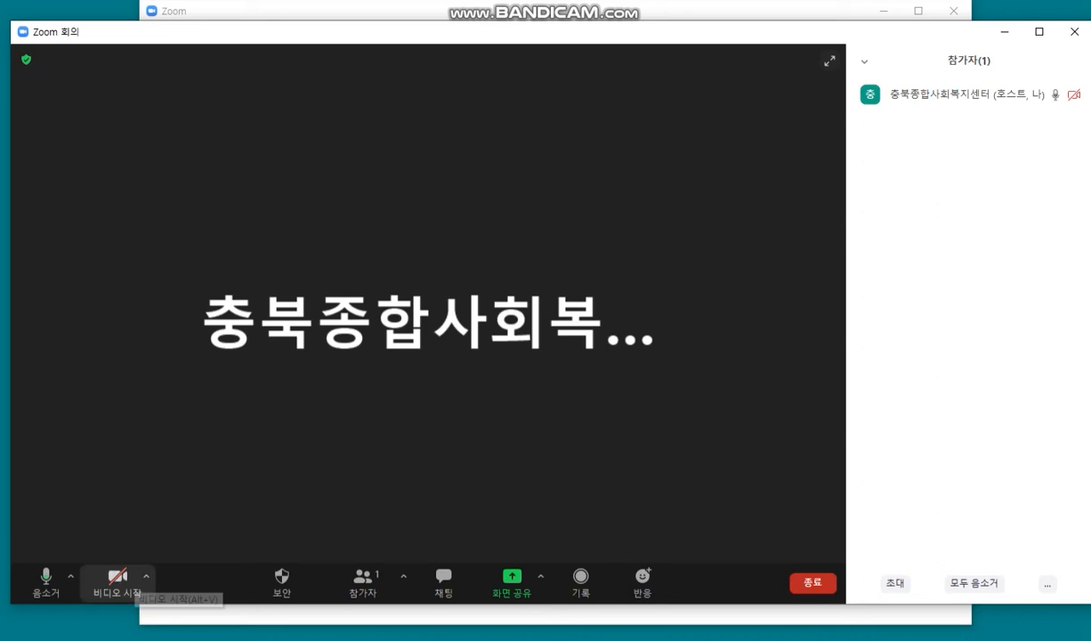
{"action": "left_click", "coordinate": [125, 580]}
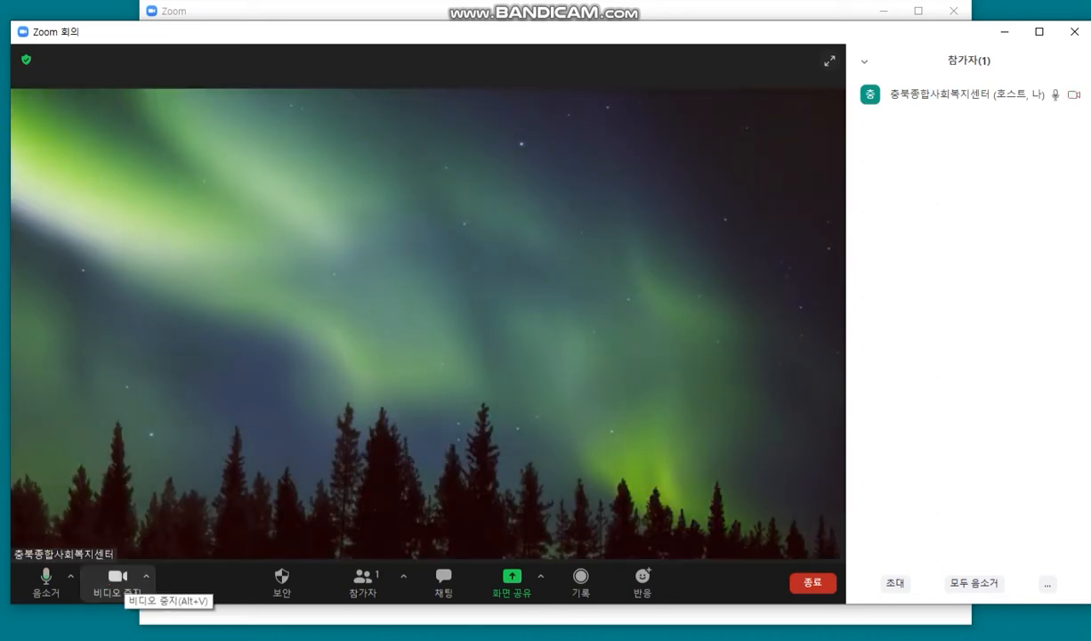
{"action": "left_click", "coordinate": [146, 576]}
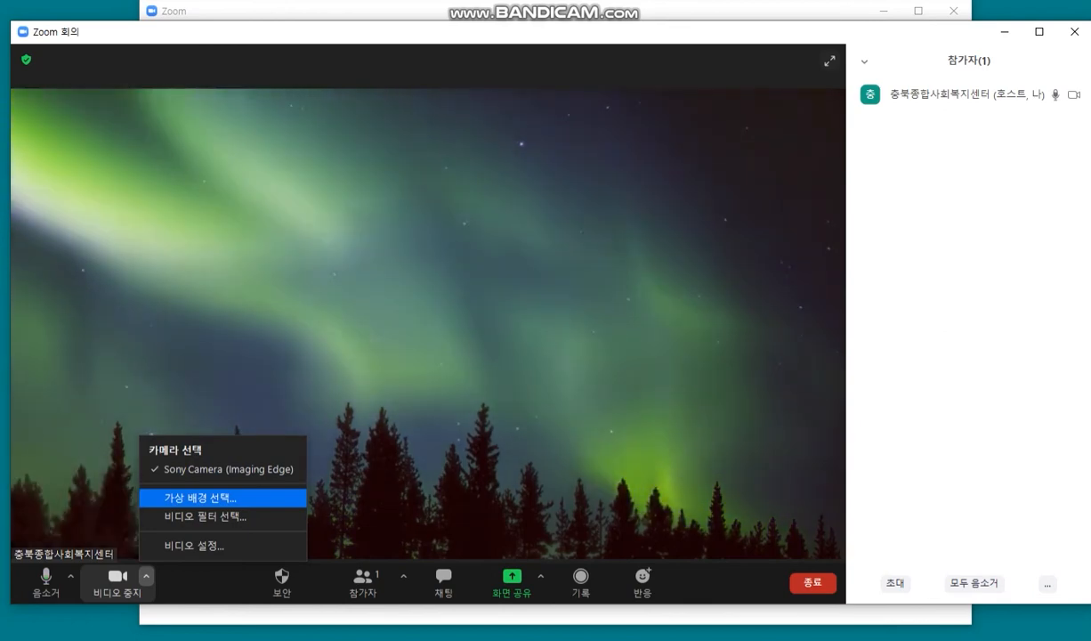
{"action": "left_click", "coordinate": [201, 498]}
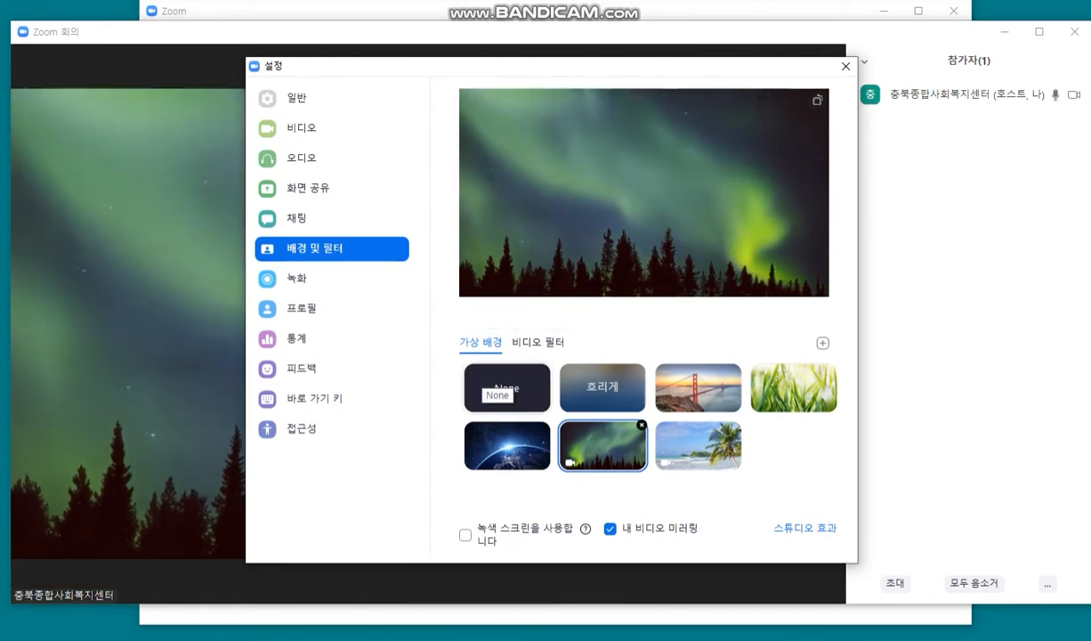
Step: Preview the Grass, beach, Northern Lights and Earth backgrounds, settle on San Francisco, and close Settings
{"action": "left_click", "coordinate": [499, 381]}
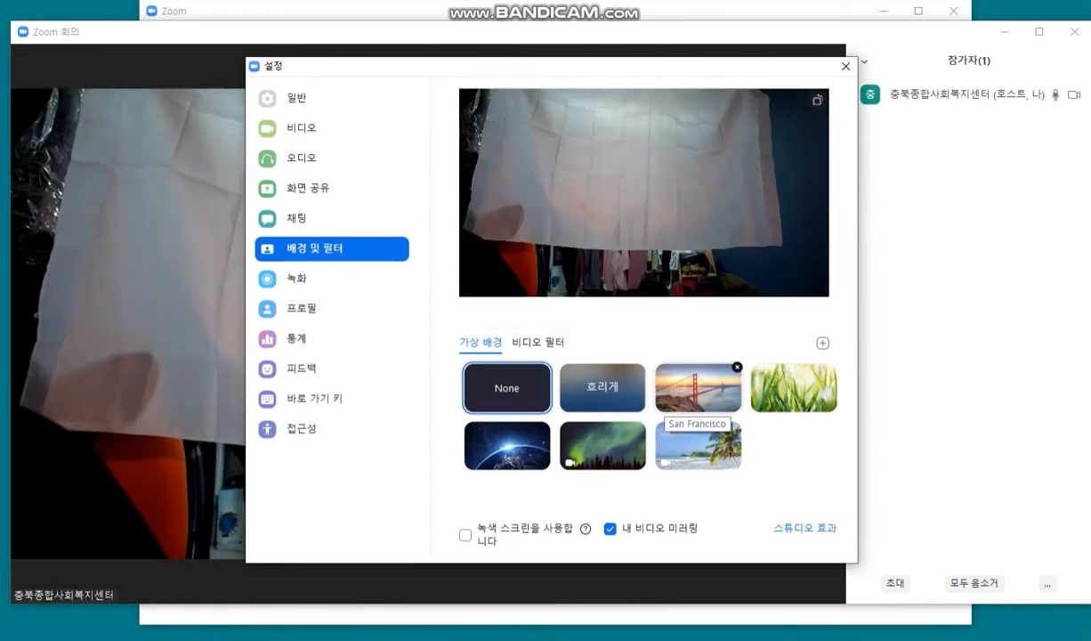
{"action": "left_click", "coordinate": [685, 396]}
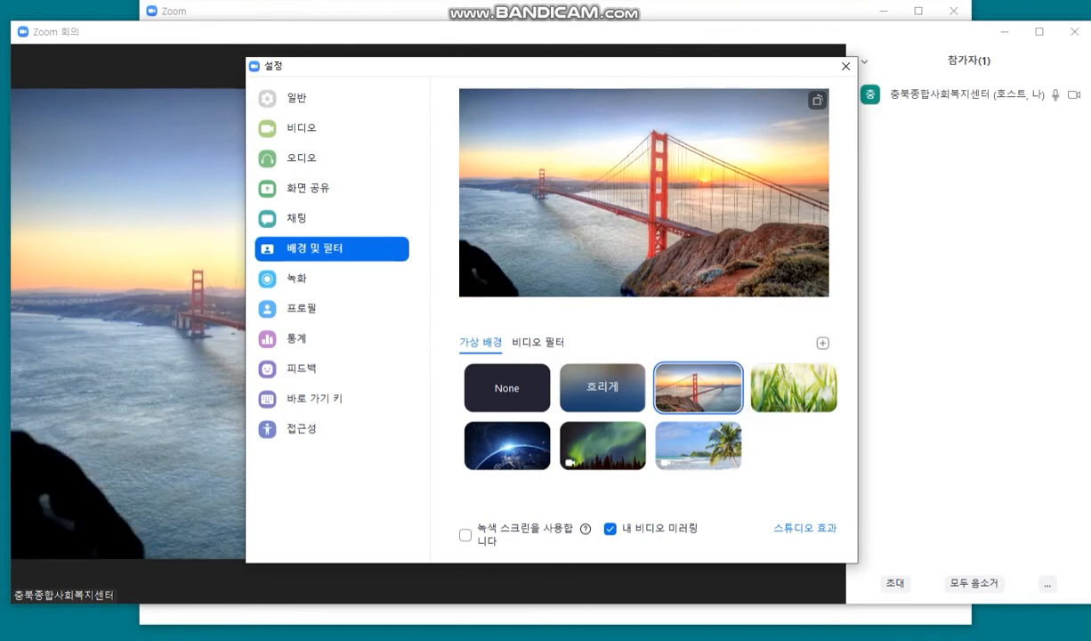
{"action": "left_click", "coordinate": [804, 383]}
{"action": "left_click", "coordinate": [726, 452]}
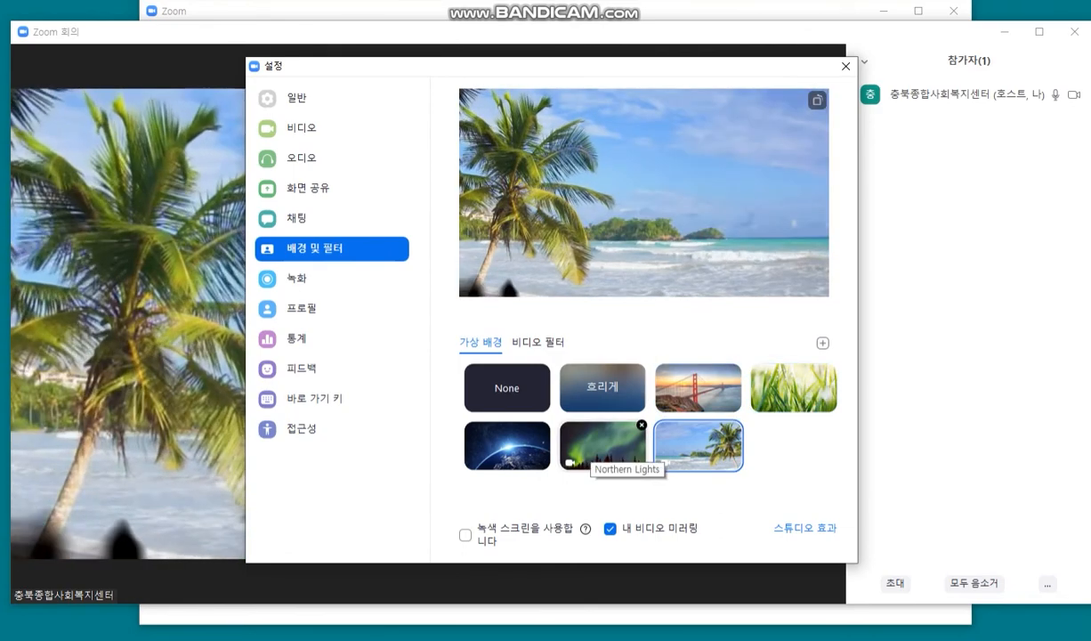
{"action": "left_click", "coordinate": [566, 446]}
{"action": "left_click", "coordinate": [545, 448]}
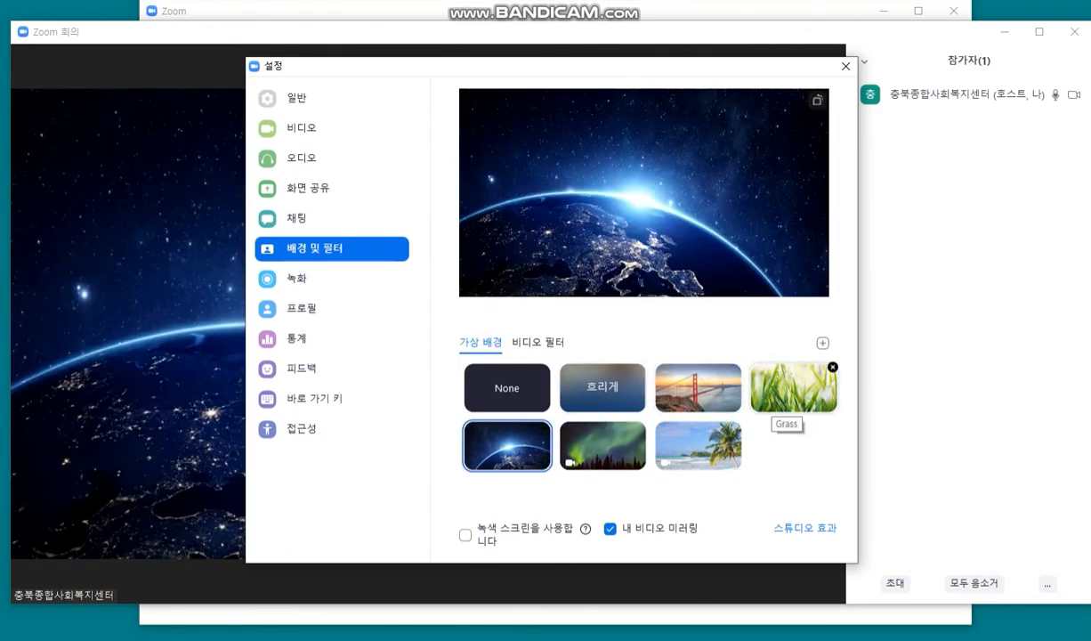
{"action": "left_click", "coordinate": [697, 385]}
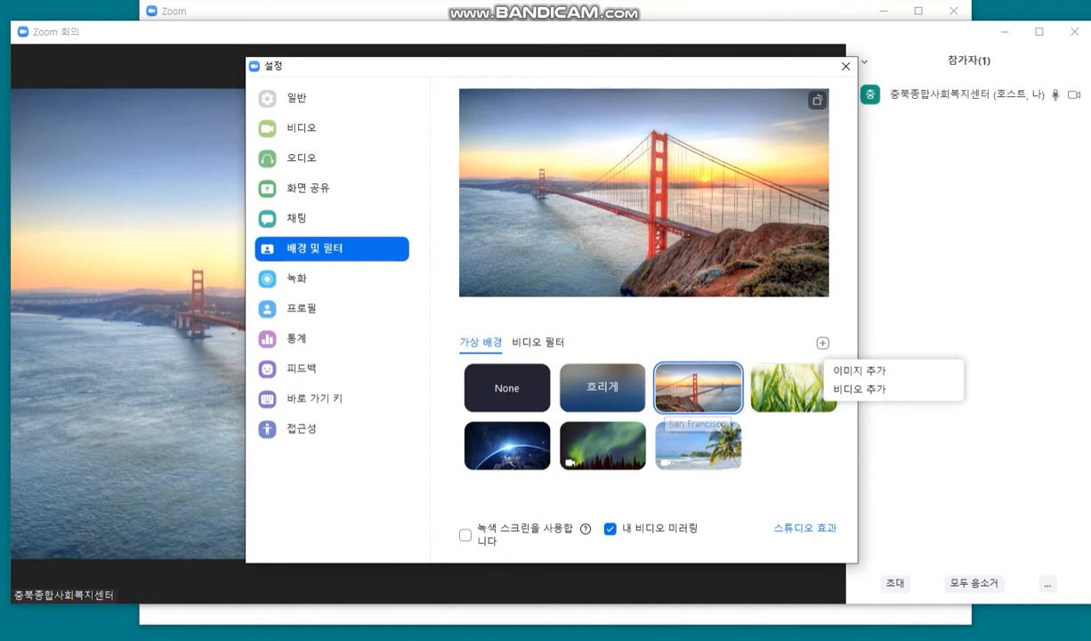
{"action": "left_click", "coordinate": [845, 66]}
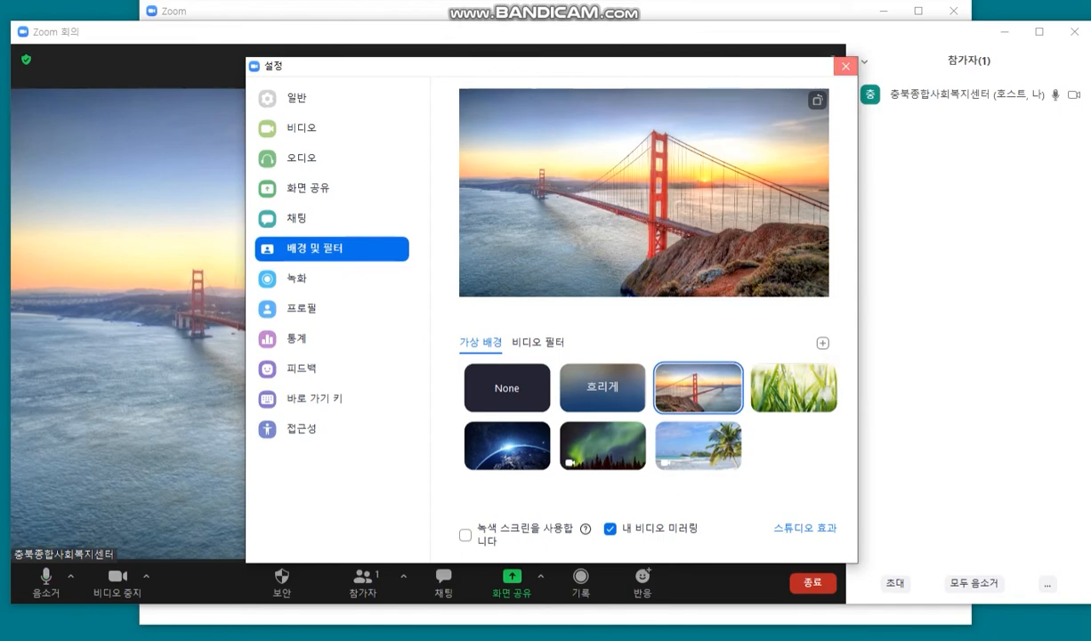
{"action": "left_click", "coordinate": [845, 66]}
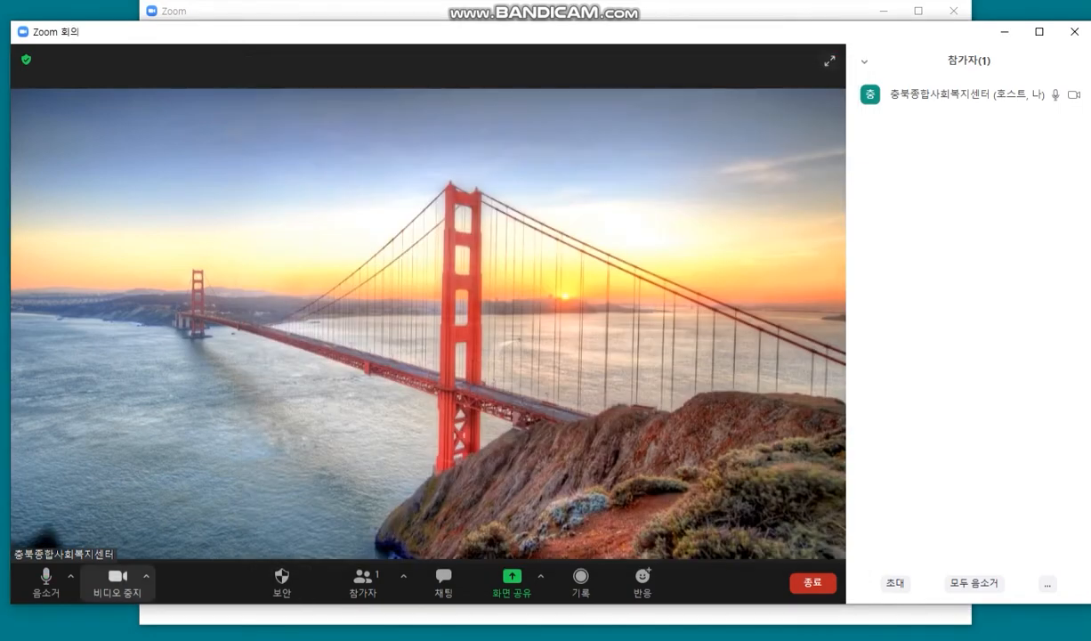
Step: Open Video Filters, try Cinnamon, sepia, Corgi Love and sunglasses filters, then apply Happy Sprout
{"action": "left_click", "coordinate": [146, 576]}
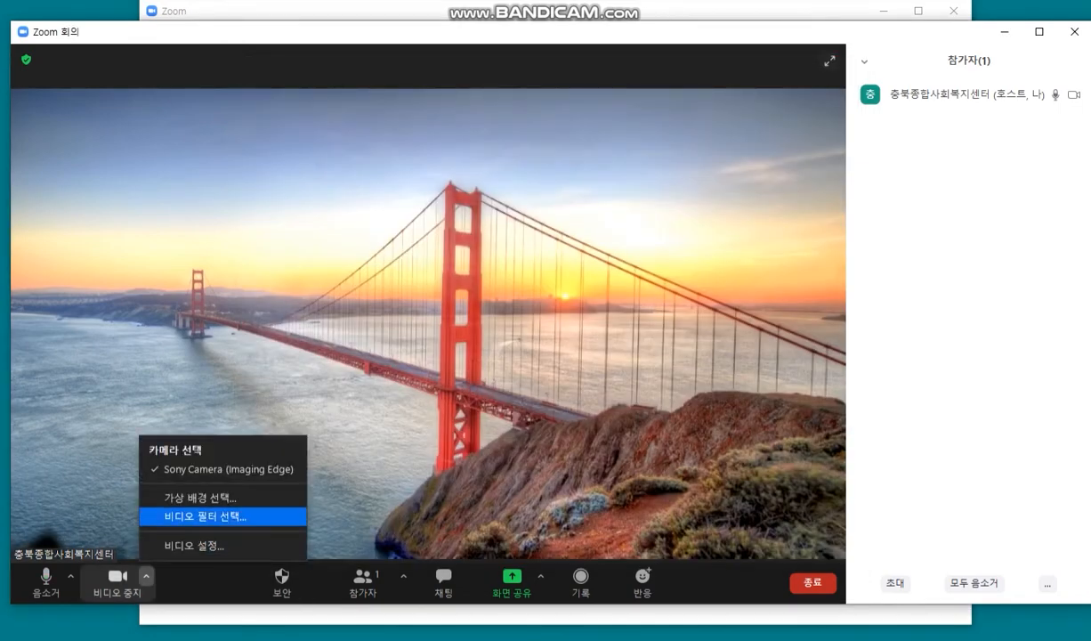
{"action": "left_click", "coordinate": [205, 516]}
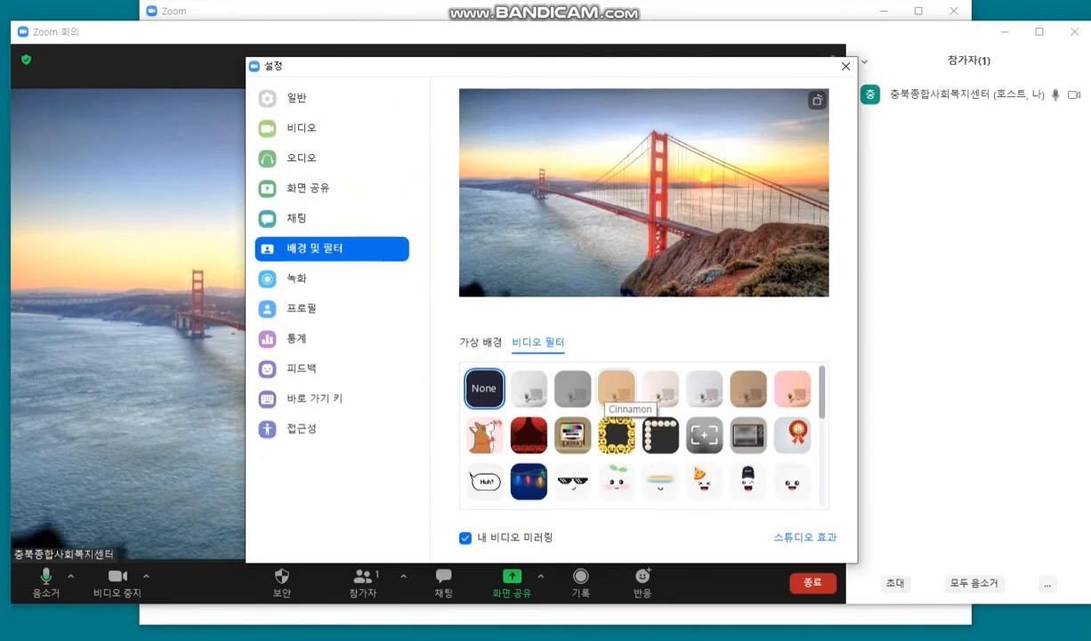
{"action": "left_click", "coordinate": [617, 389]}
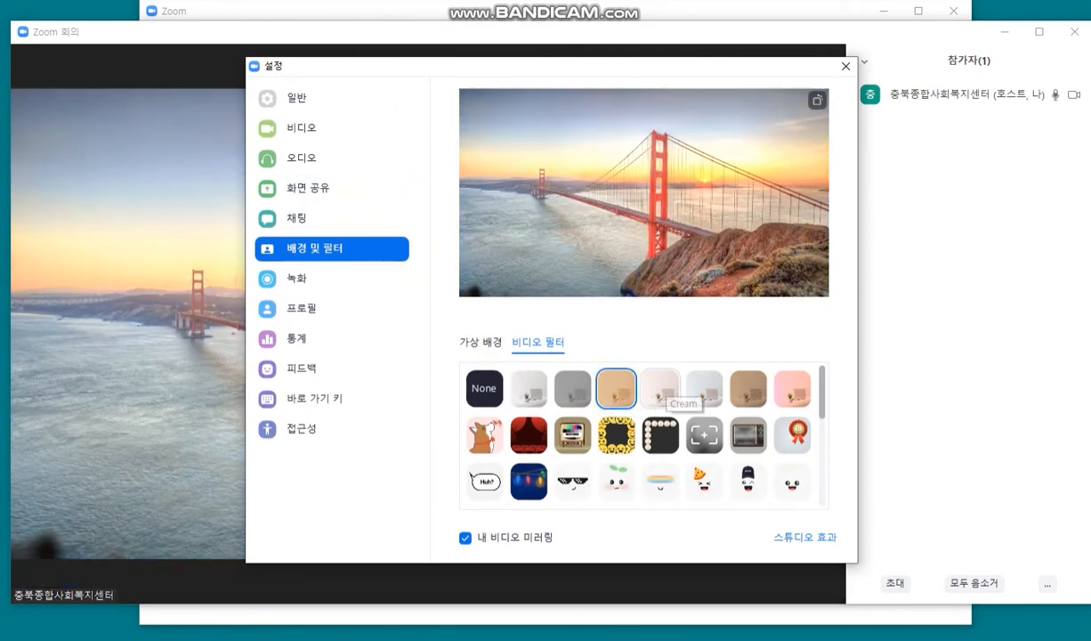
{"action": "left_click", "coordinate": [704, 389]}
{"action": "left_click", "coordinate": [747, 389]}
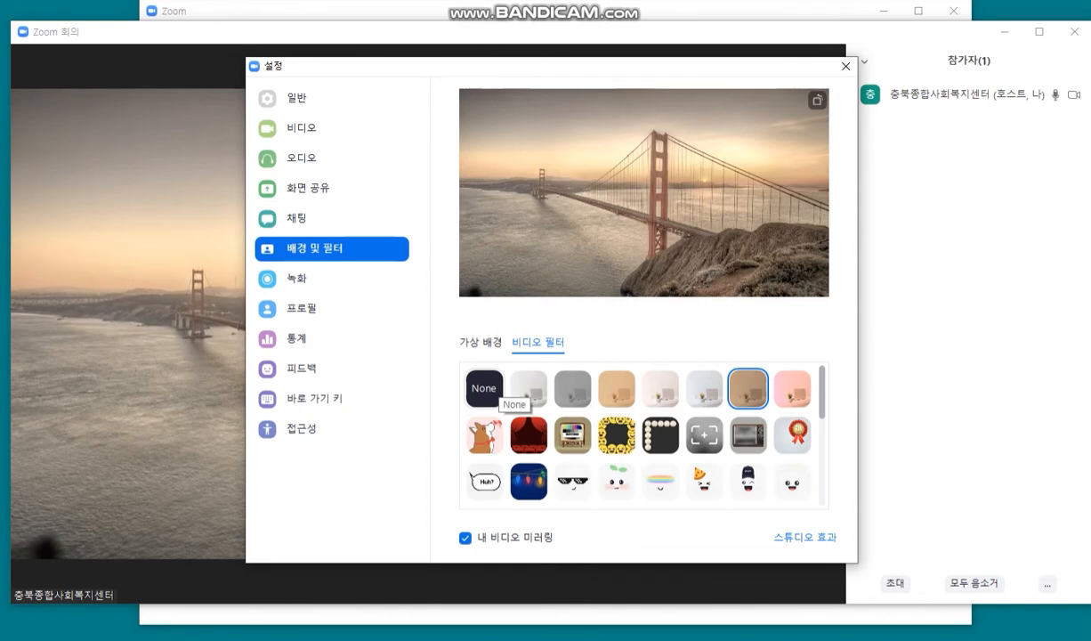
{"action": "left_click", "coordinate": [485, 435]}
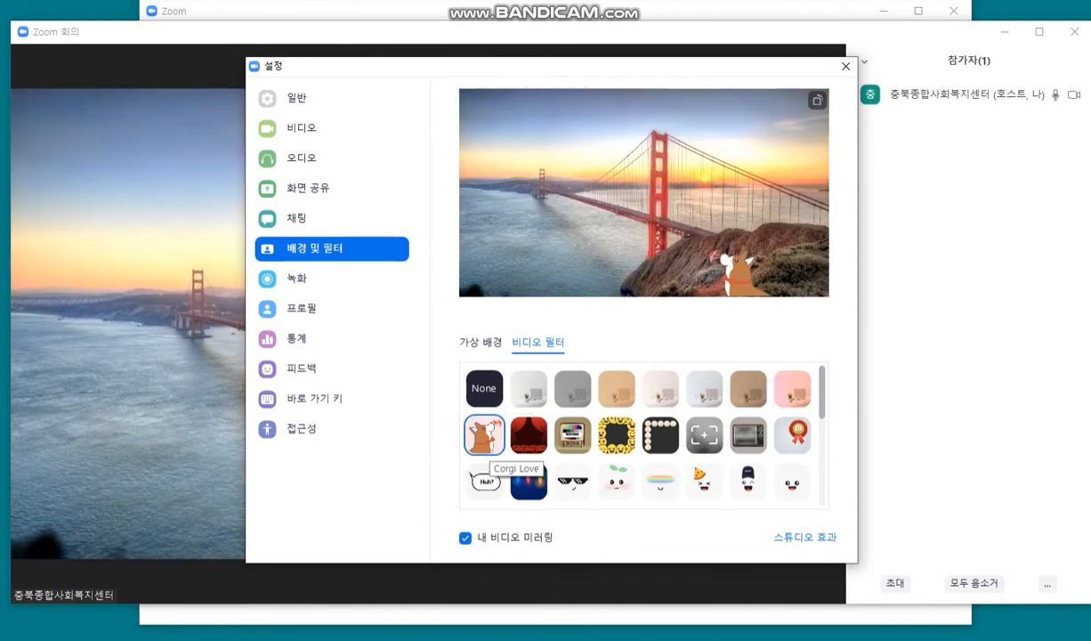
{"action": "left_click", "coordinate": [572, 481]}
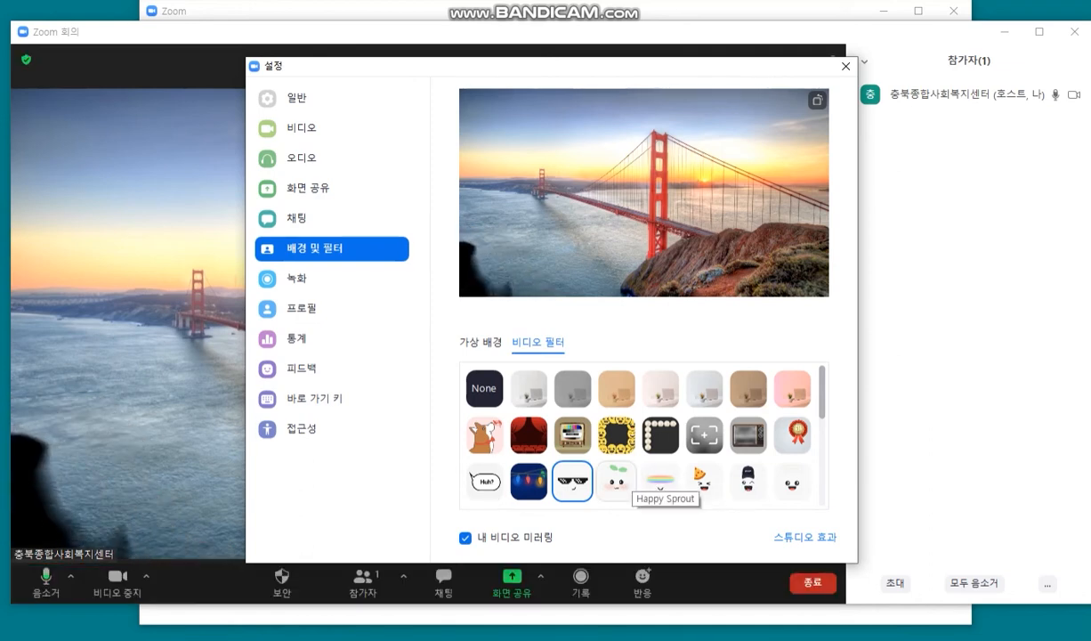
{"action": "left_click", "coordinate": [617, 481]}
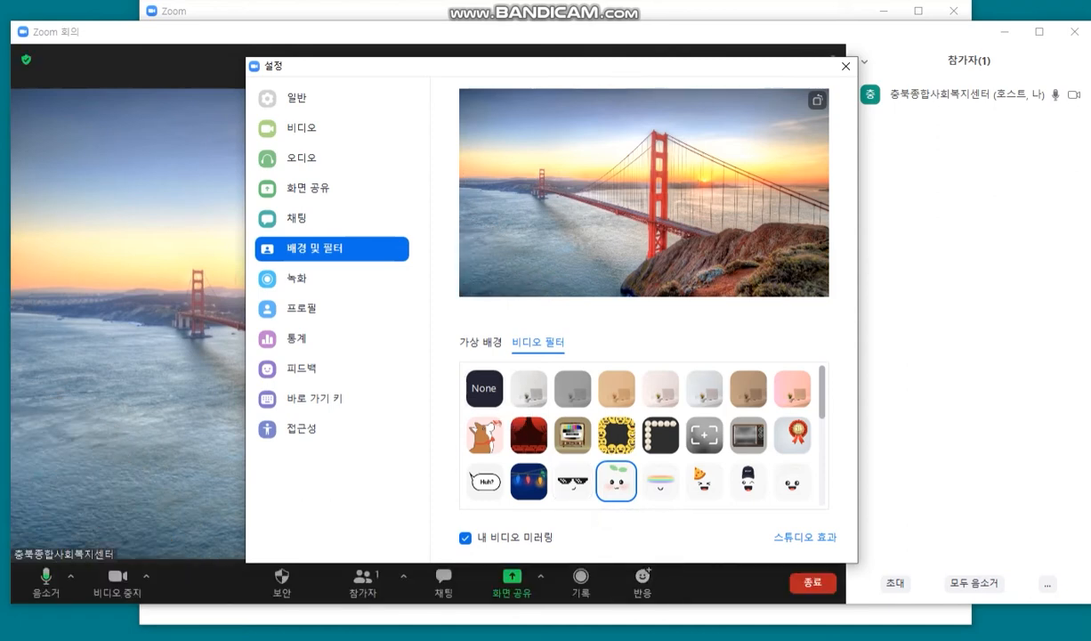
Step: Browse the filter list, switch to the Virtual Background tab, and close Settings
{"action": "scroll", "coordinate": [660, 488], "scroll_direction": "down", "scroll_amount": 3}
{"action": "scroll", "coordinate": [660, 488], "scroll_direction": "down", "scroll_amount": 1}
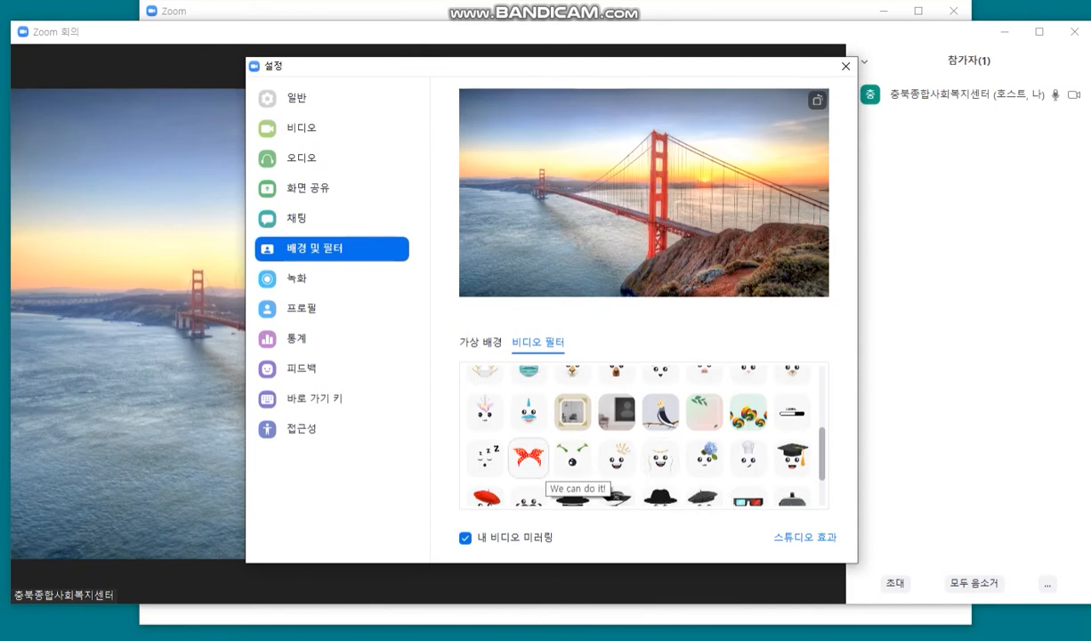
{"action": "scroll", "coordinate": [538, 477], "scroll_direction": "down", "scroll_amount": 1}
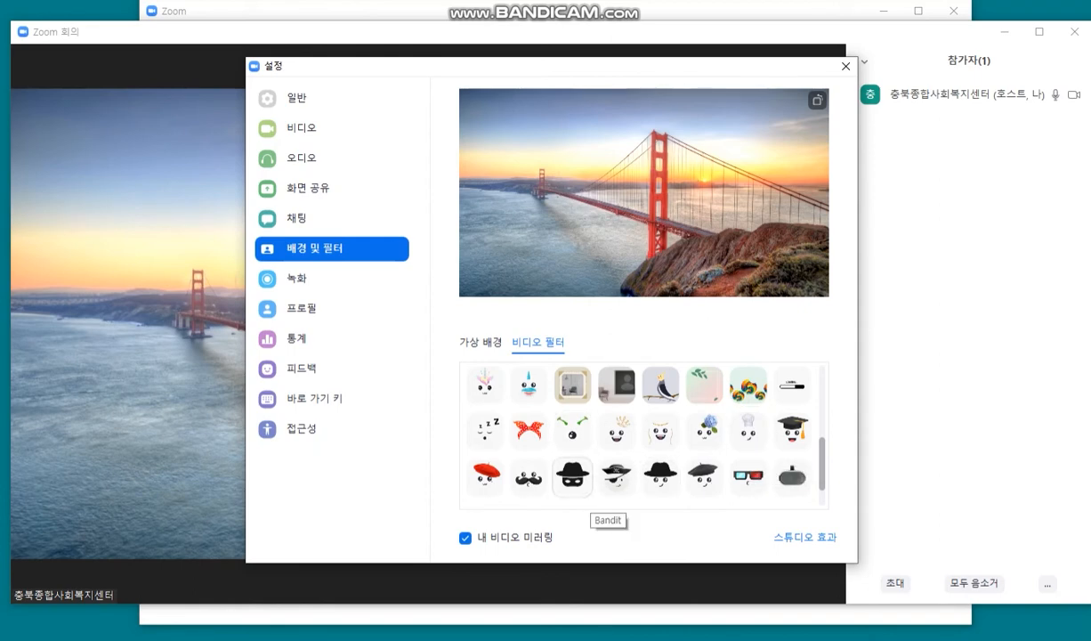
{"action": "scroll", "coordinate": [572, 478], "scroll_direction": "down", "scroll_amount": 1}
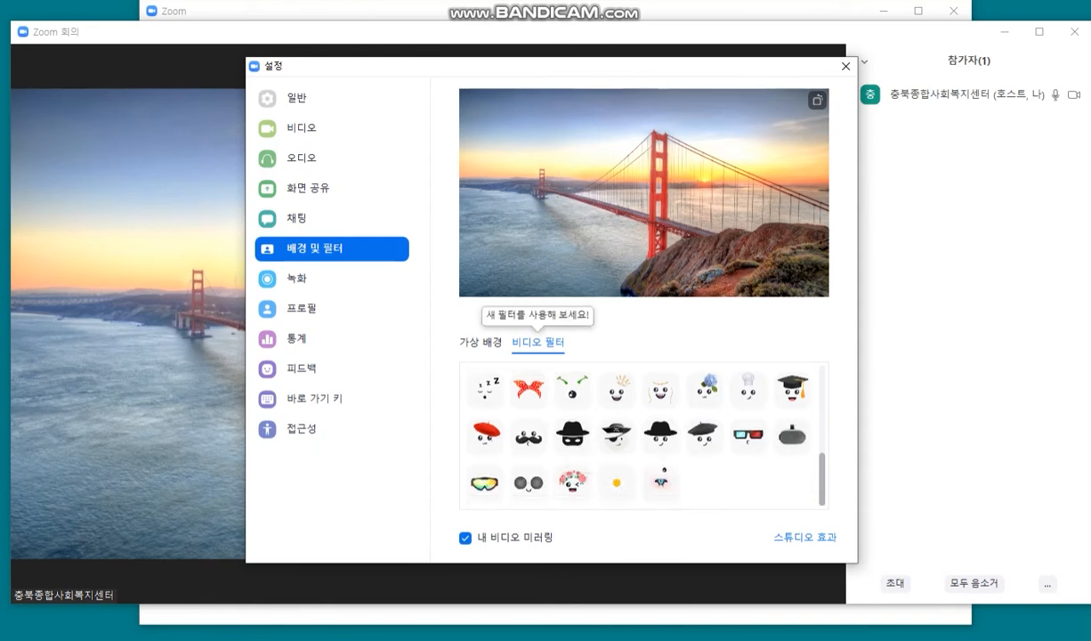
{"action": "scroll", "coordinate": [484, 389], "scroll_direction": "up", "scroll_amount": 5}
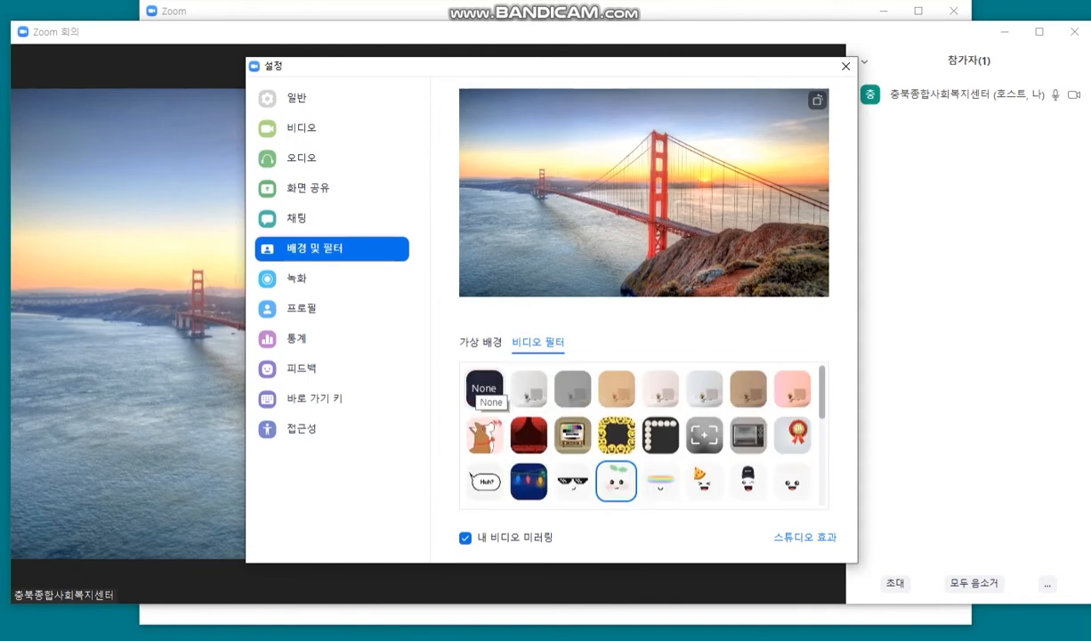
{"action": "left_click", "coordinate": [480, 342]}
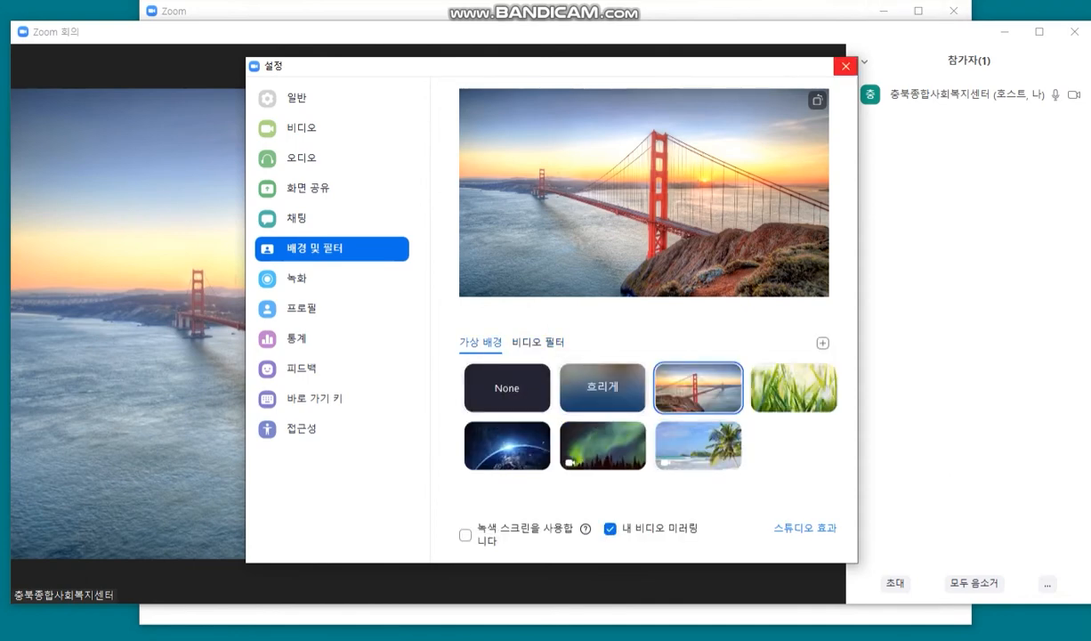
{"action": "left_click", "coordinate": [845, 66]}
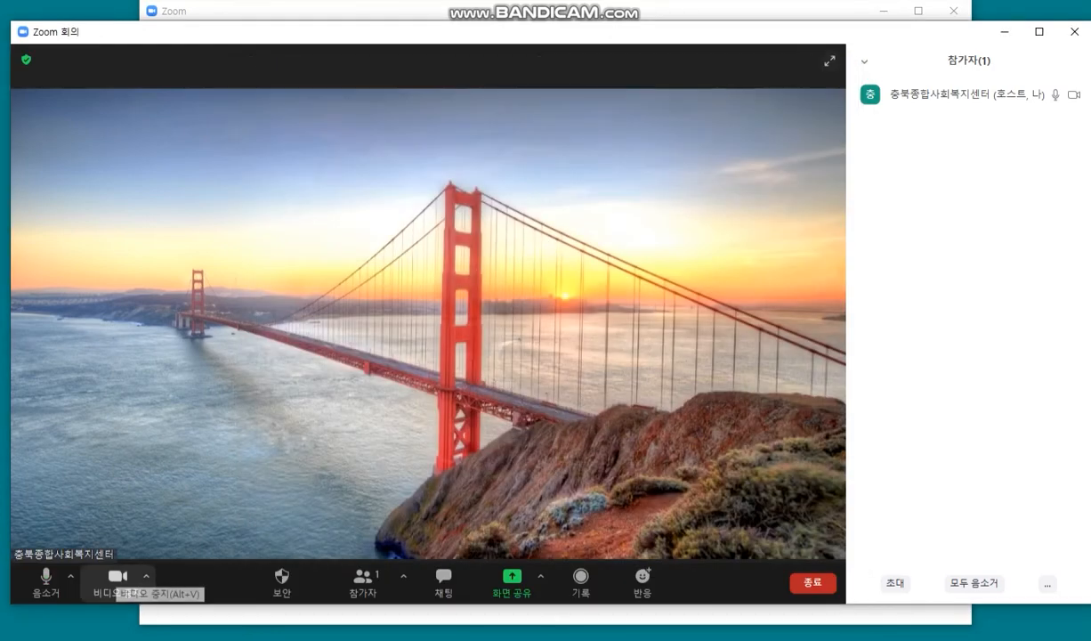
{"action": "left_click", "coordinate": [146, 577]}
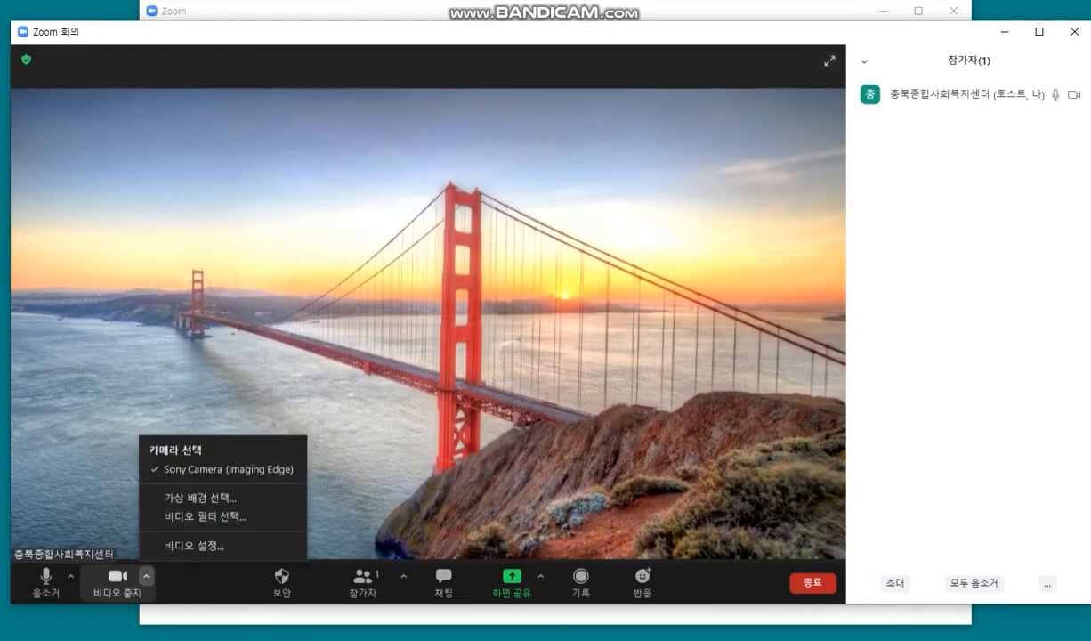
{"action": "left_click", "coordinate": [200, 497]}
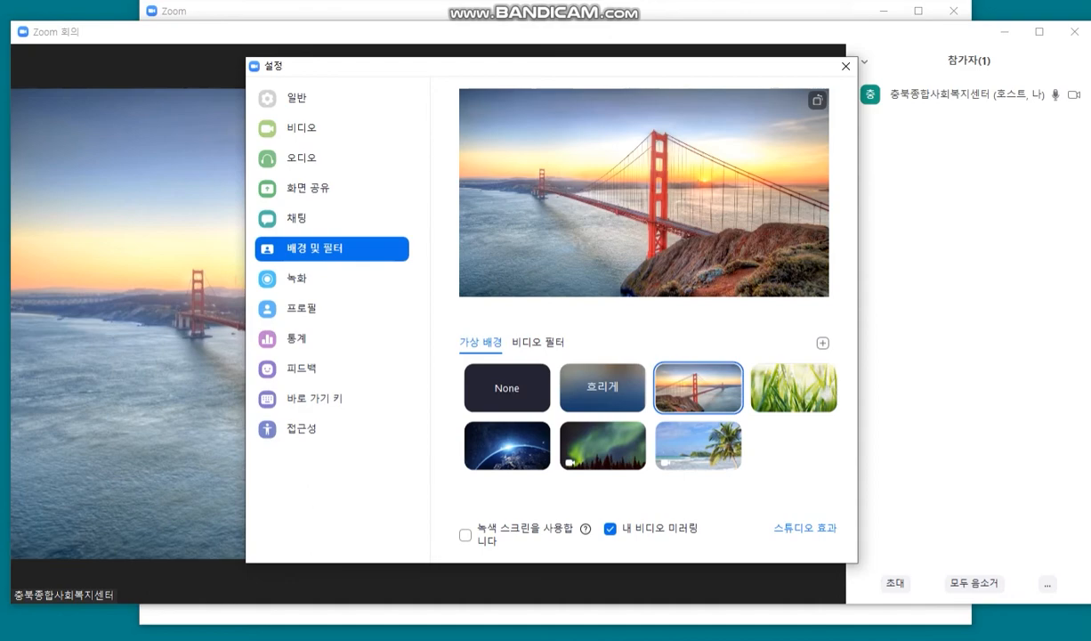
{"action": "left_click", "coordinate": [844, 66]}
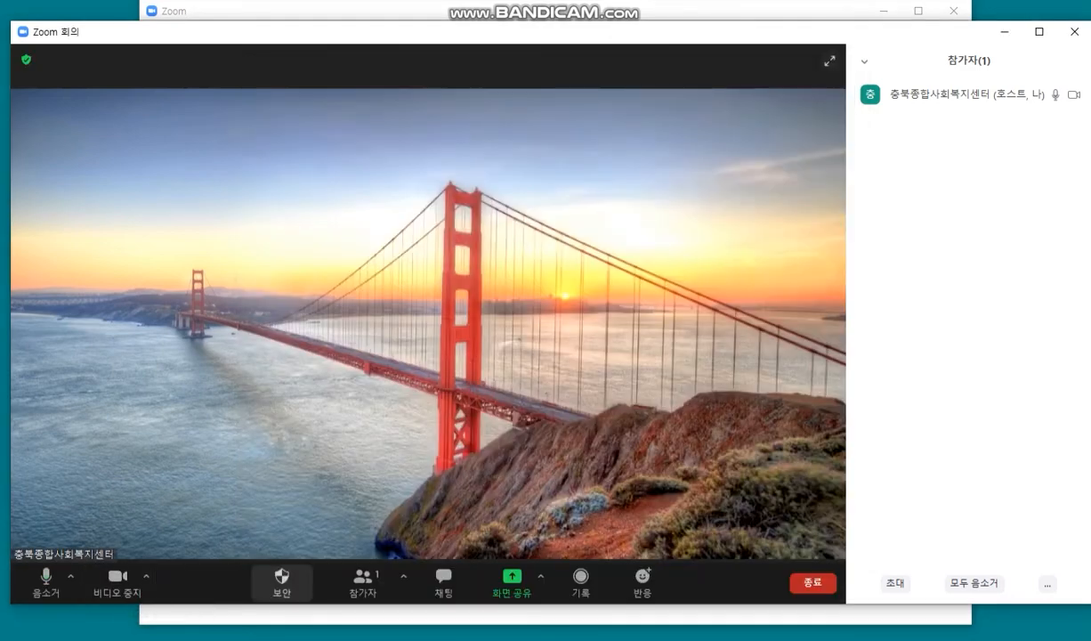
{"action": "left_click", "coordinate": [281, 580]}
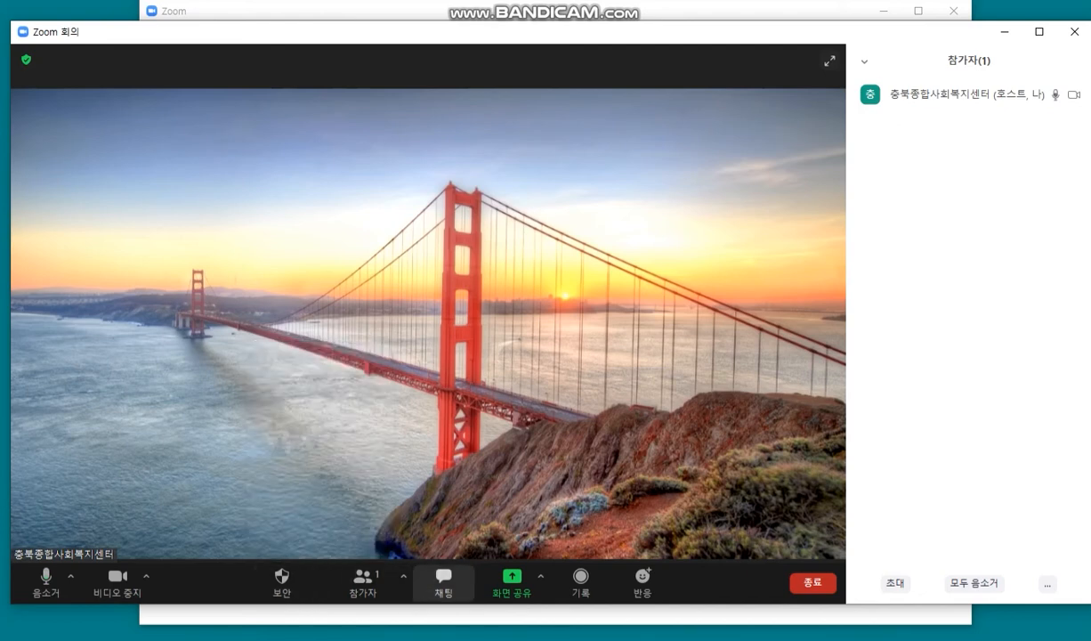
Step: Open the meeting chat and confirm messages go to everyone
{"action": "left_click", "coordinate": [444, 582]}
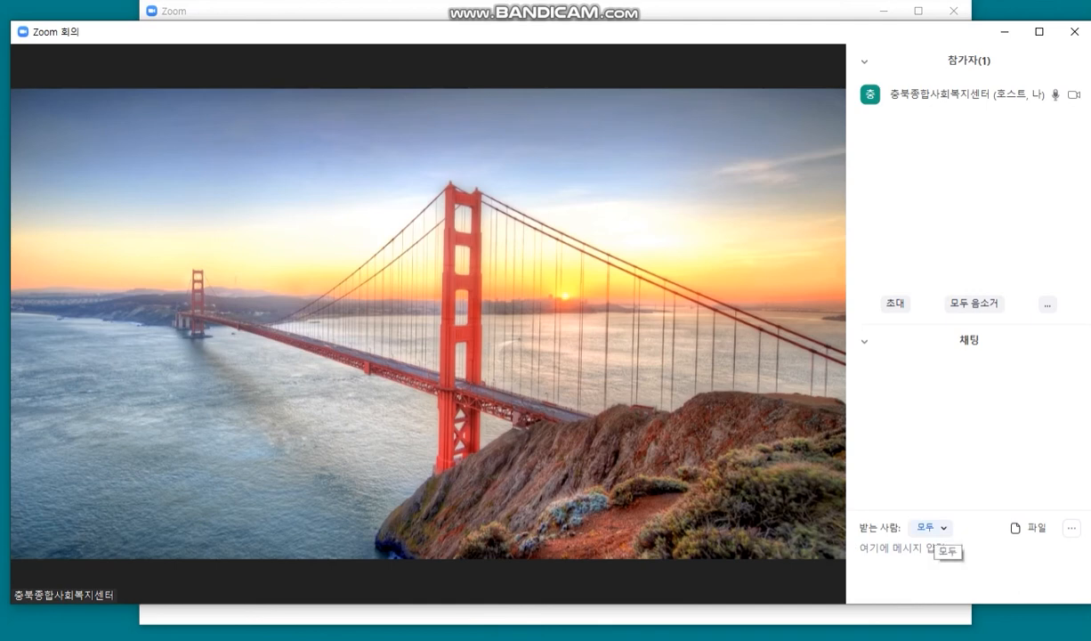
{"action": "left_click", "coordinate": [930, 528]}
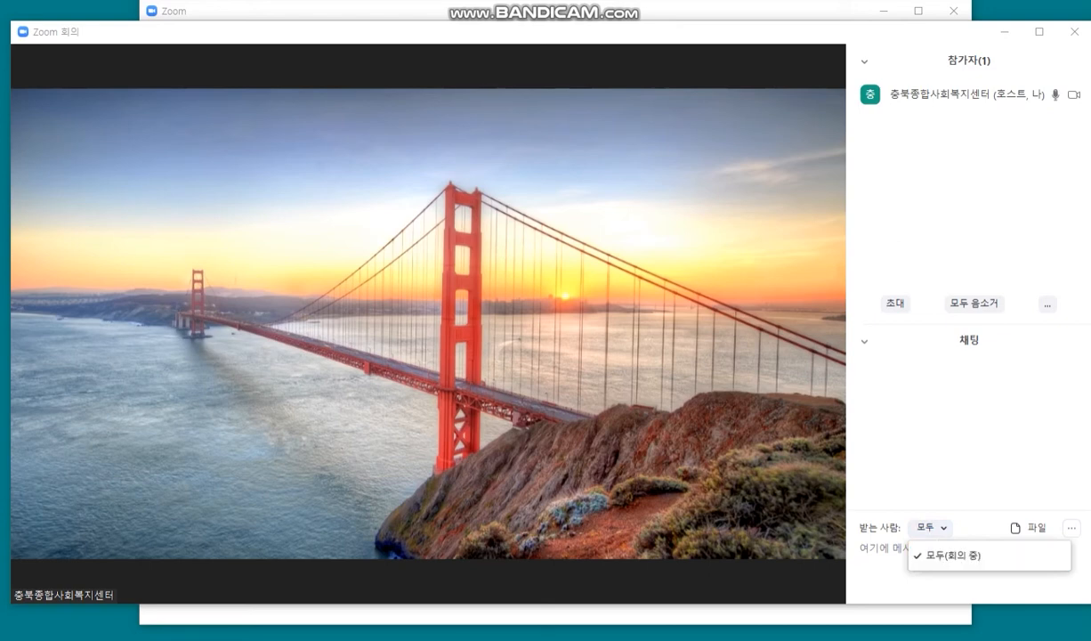
{"action": "key", "text": "Escape"}
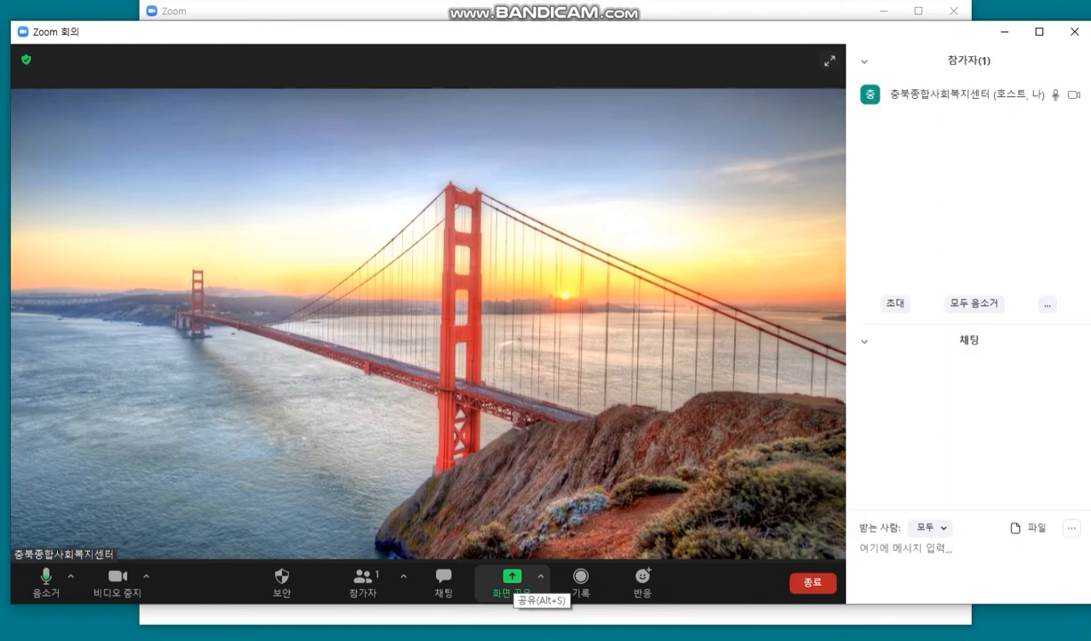
Step: Open the Share Screen picker, close it, then open it again
{"action": "left_click", "coordinate": [512, 578]}
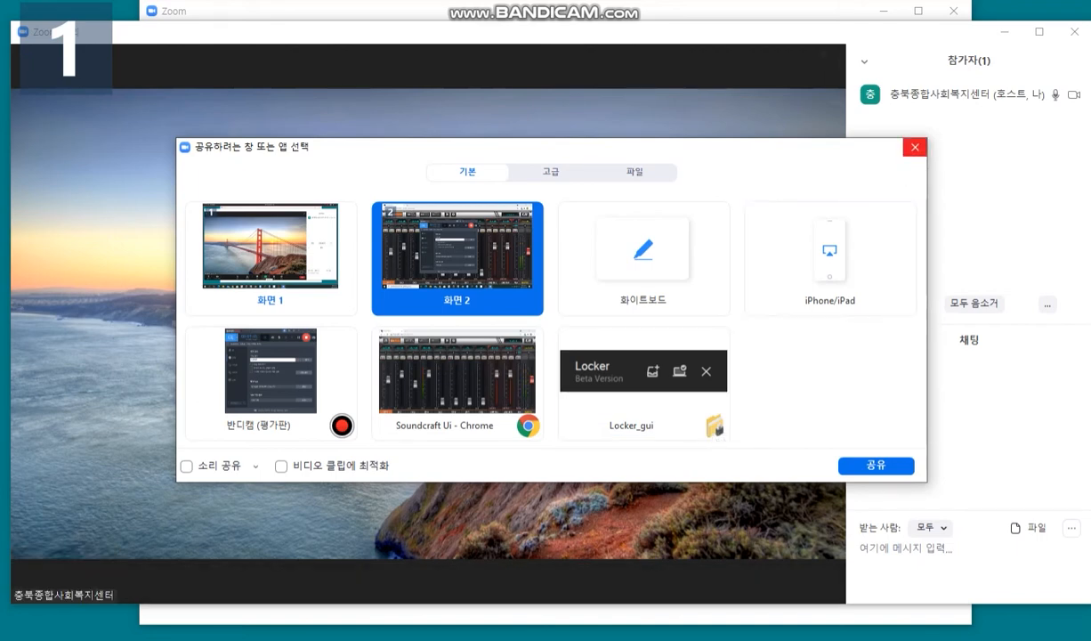
{"action": "left_click", "coordinate": [915, 146]}
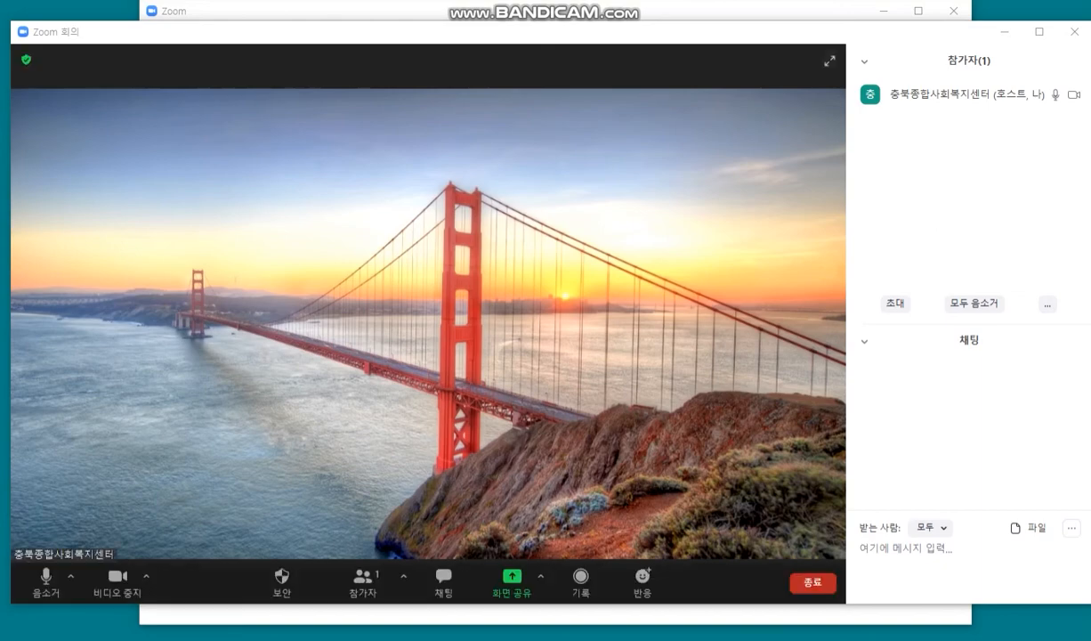
{"action": "left_click", "coordinate": [513, 578]}
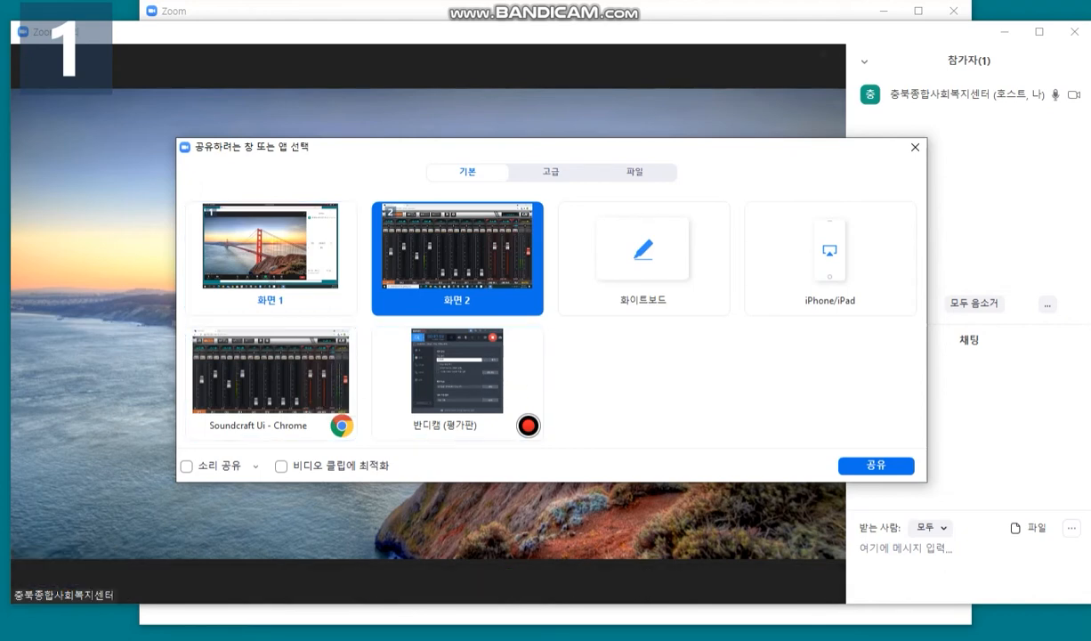
{"action": "left_click", "coordinate": [914, 147]}
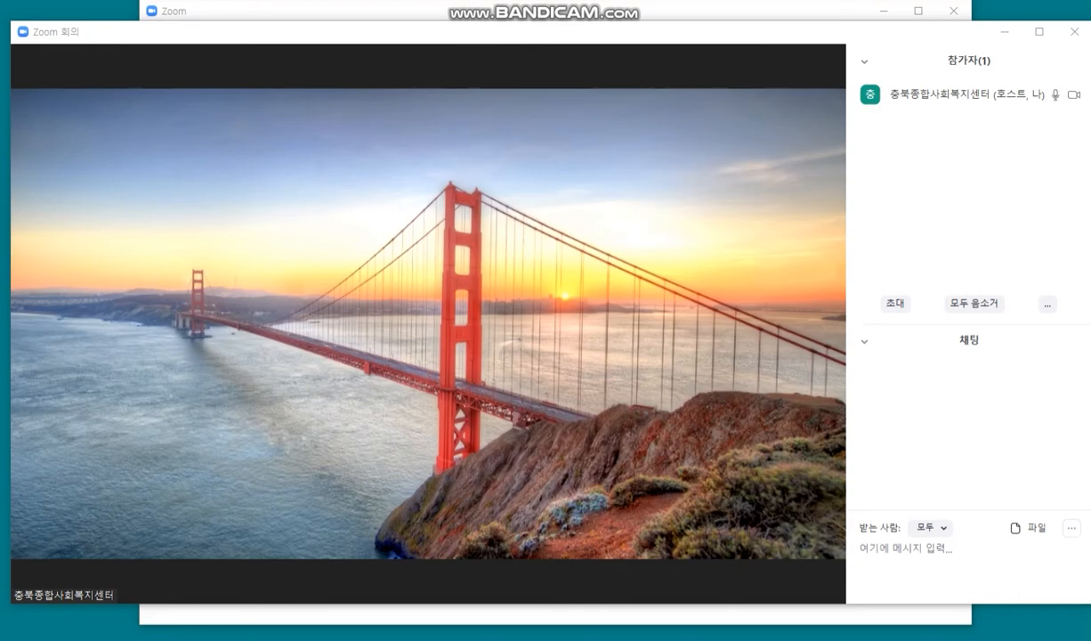
{"action": "left_click", "coordinate": [513, 580]}
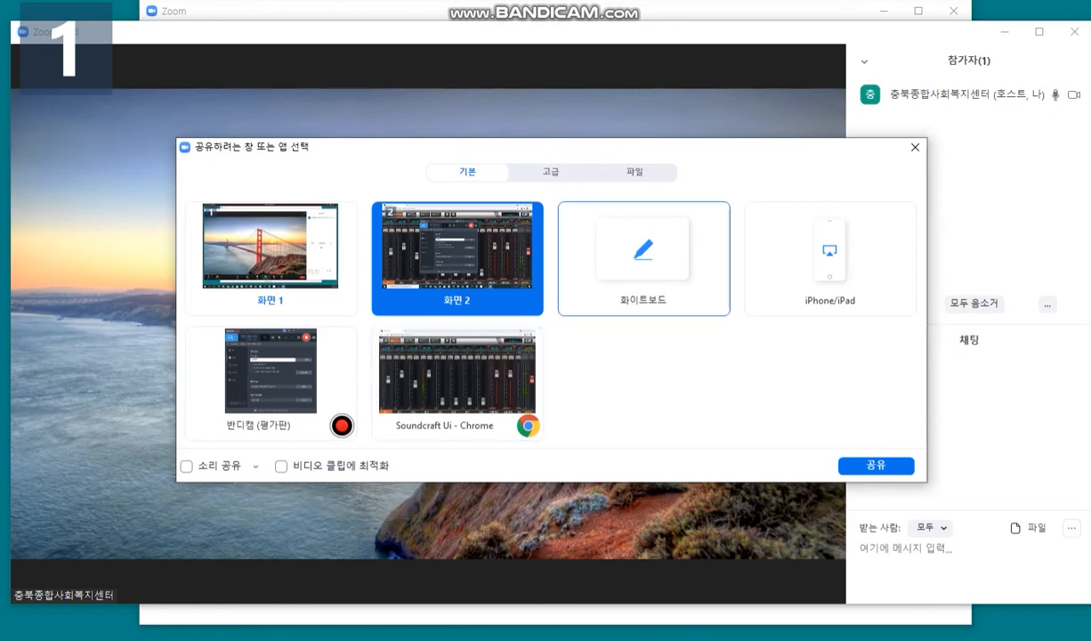
Step: Switch the share picker to the 고급 (Advanced) tab
{"action": "left_click", "coordinate": [550, 171]}
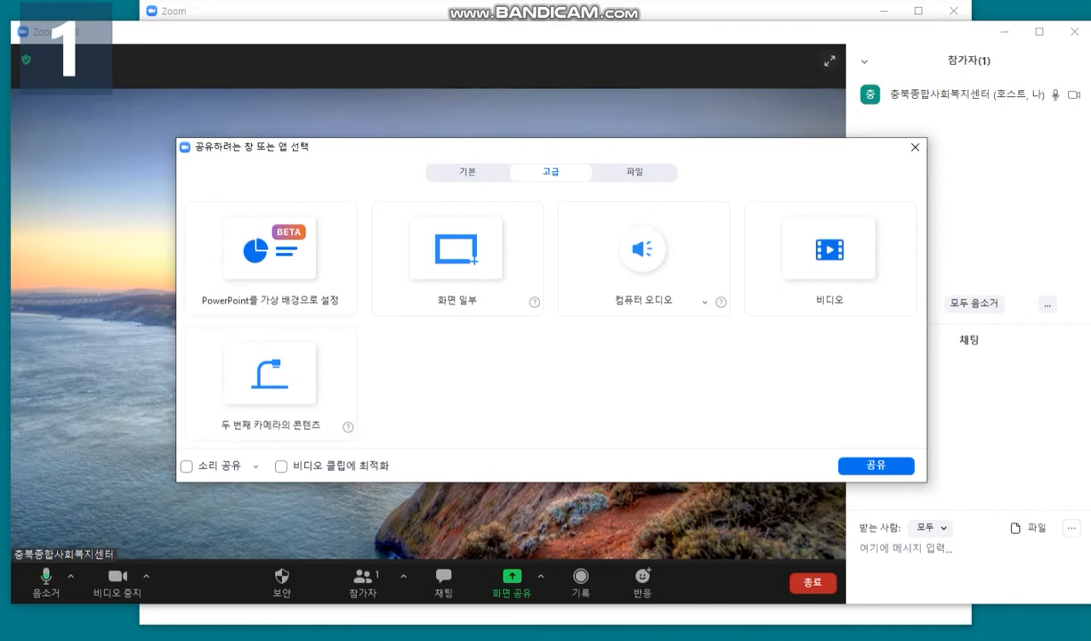
Step: Tick 소리 공유, return to the 기본 tab, and close the share picker without sharing
{"action": "left_click", "coordinate": [186, 465]}
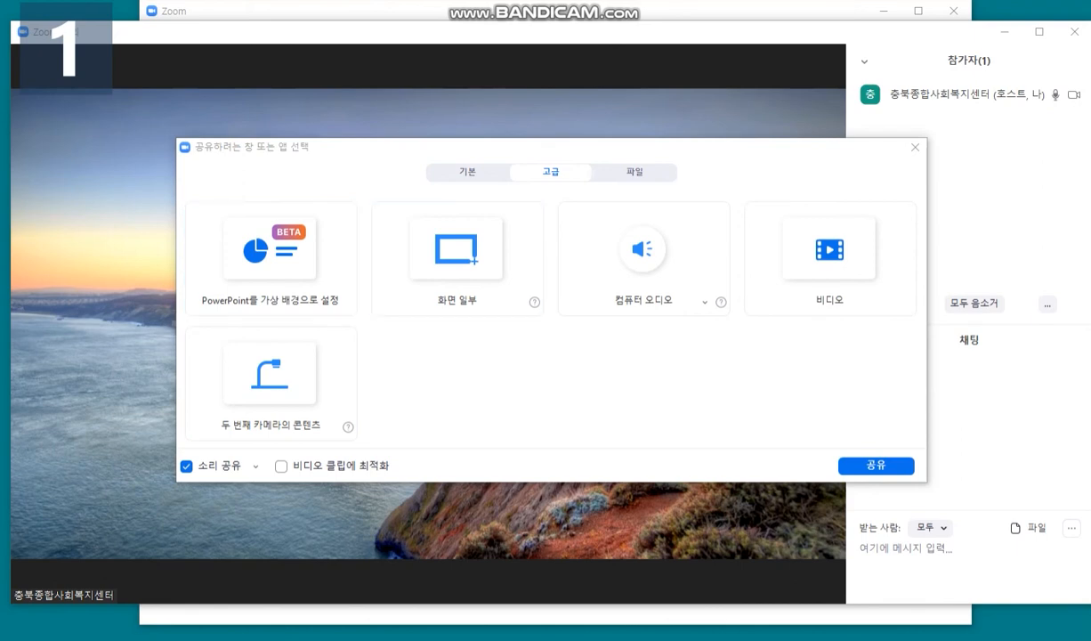
{"action": "left_click", "coordinate": [467, 172]}
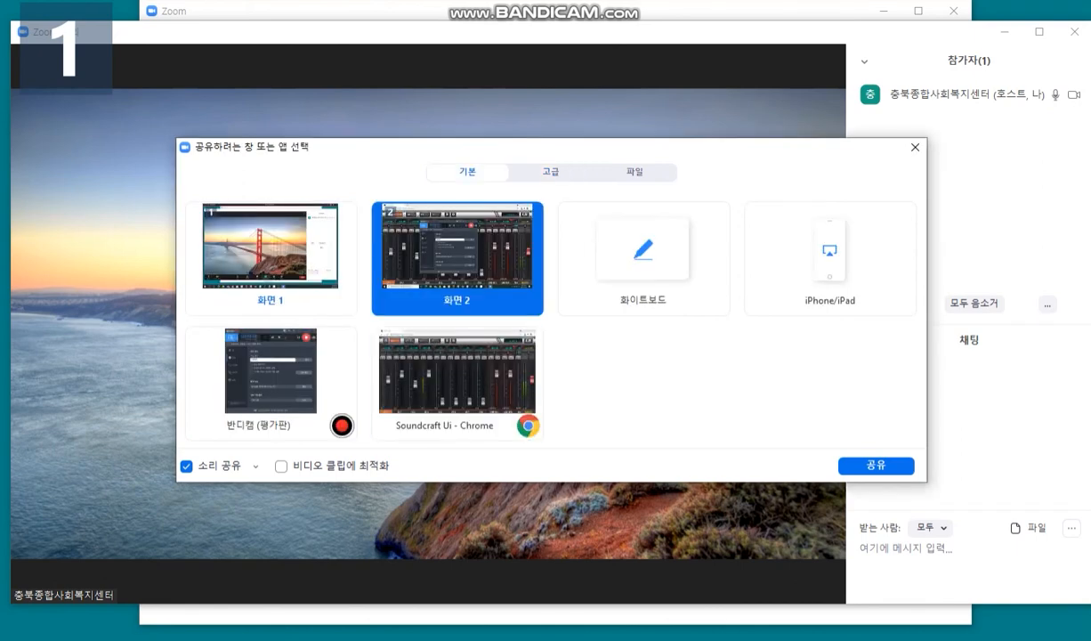
{"action": "left_click", "coordinate": [915, 147]}
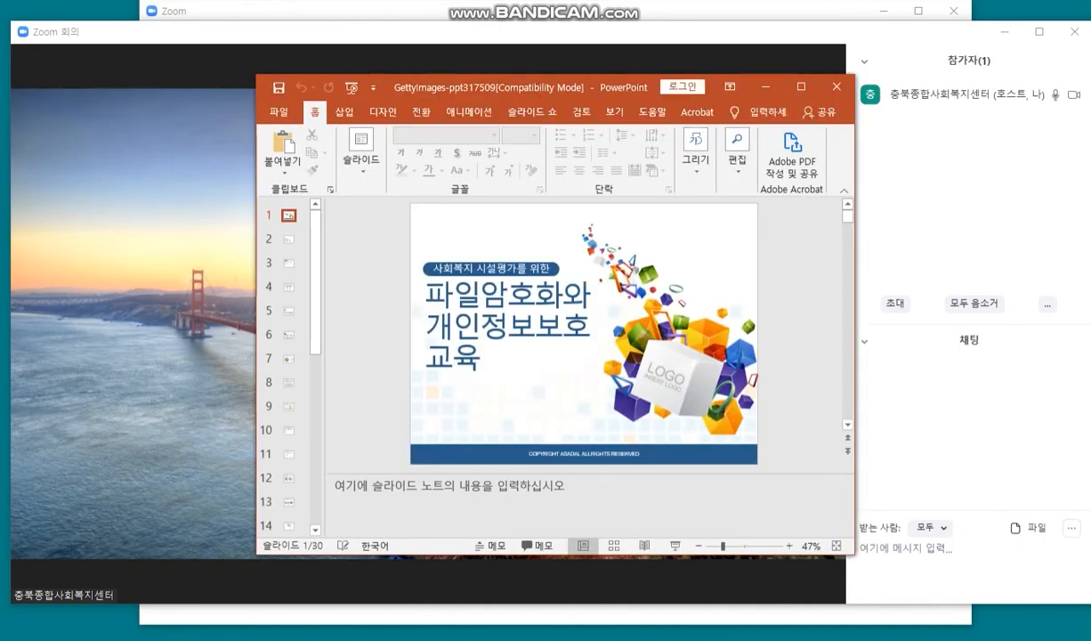
Step: Share the PowerPoint presentation window in Zoom with computer sound included
{"action": "left_click", "coordinate": [703, 579]}
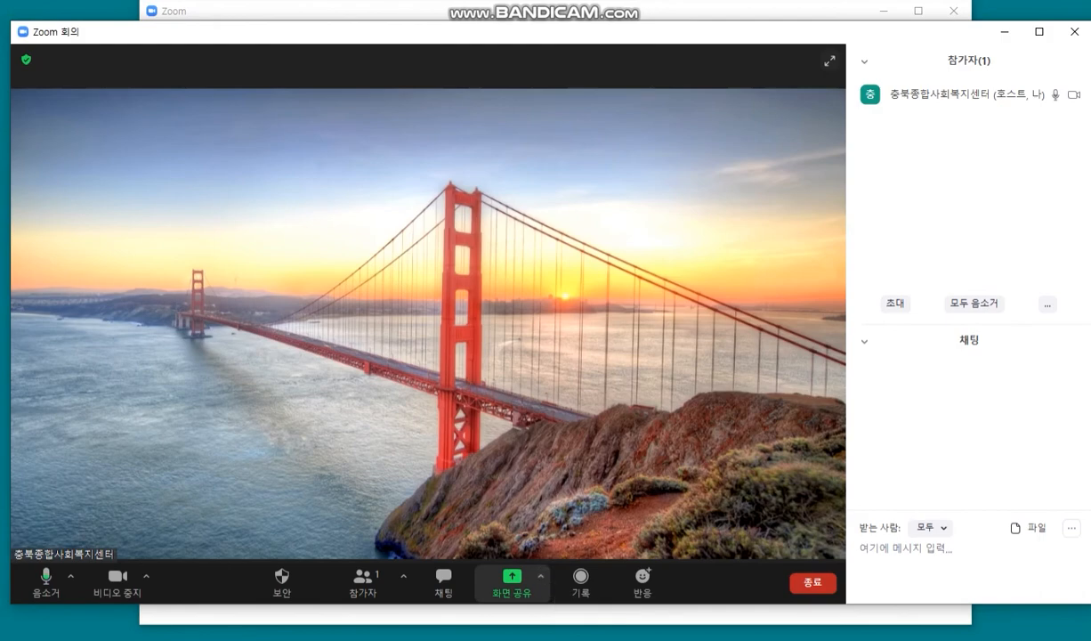
{"action": "left_click", "coordinate": [512, 580]}
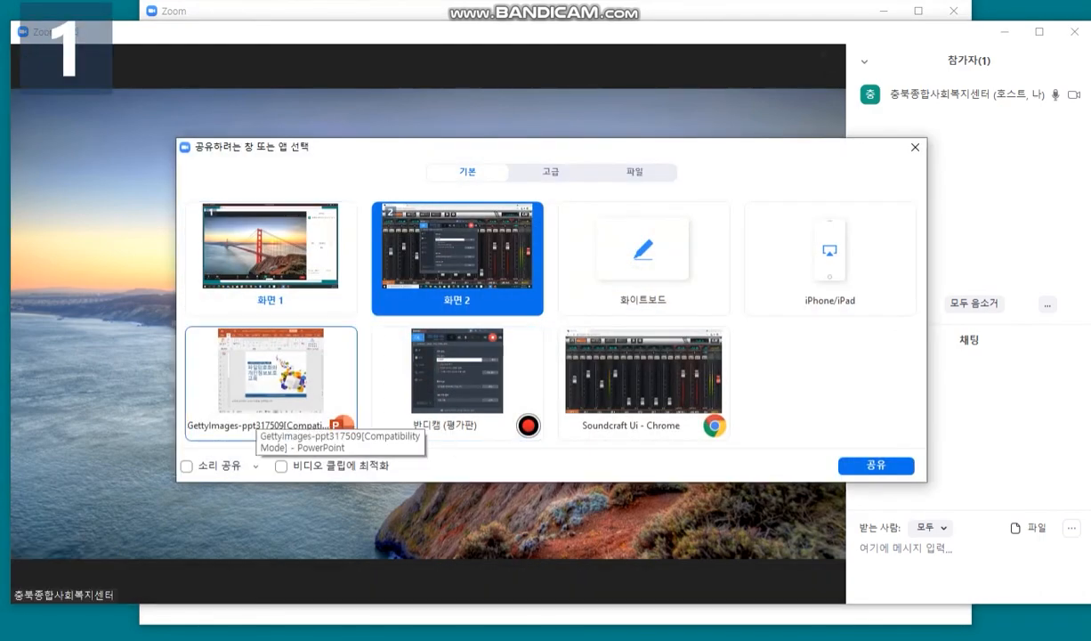
{"action": "left_click", "coordinate": [186, 466]}
{"action": "double_click", "coordinate": [214, 391]}
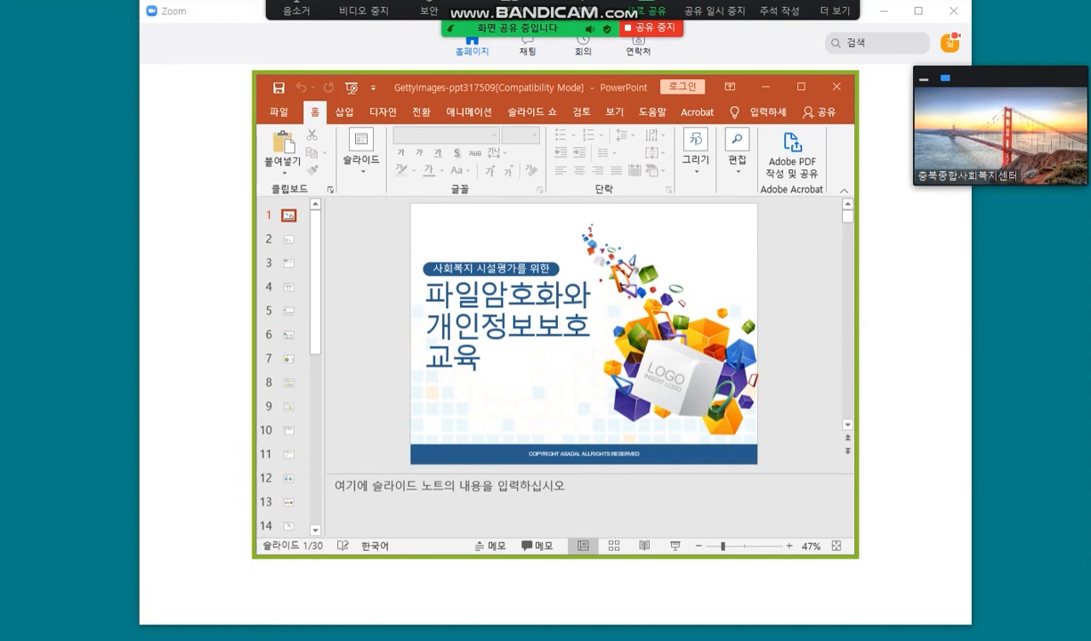
Step: Maximize PowerPoint and start the slide show from the first slide with F5
{"action": "left_click", "coordinate": [801, 86]}
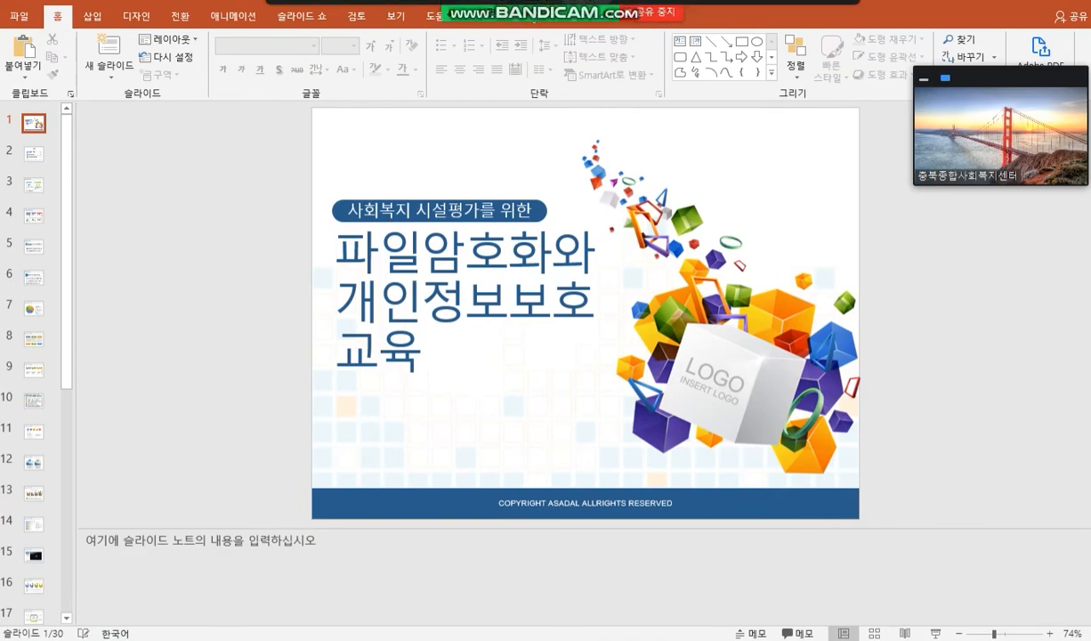
{"action": "left_click", "coordinate": [639, 27]}
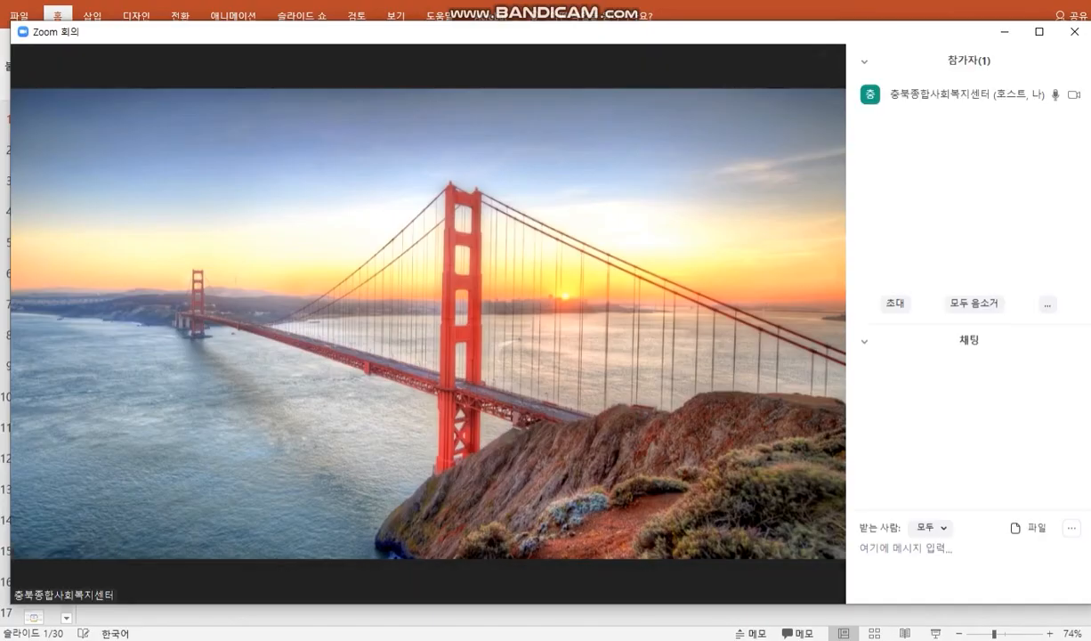
{"action": "key", "text": "alt+Tab"}
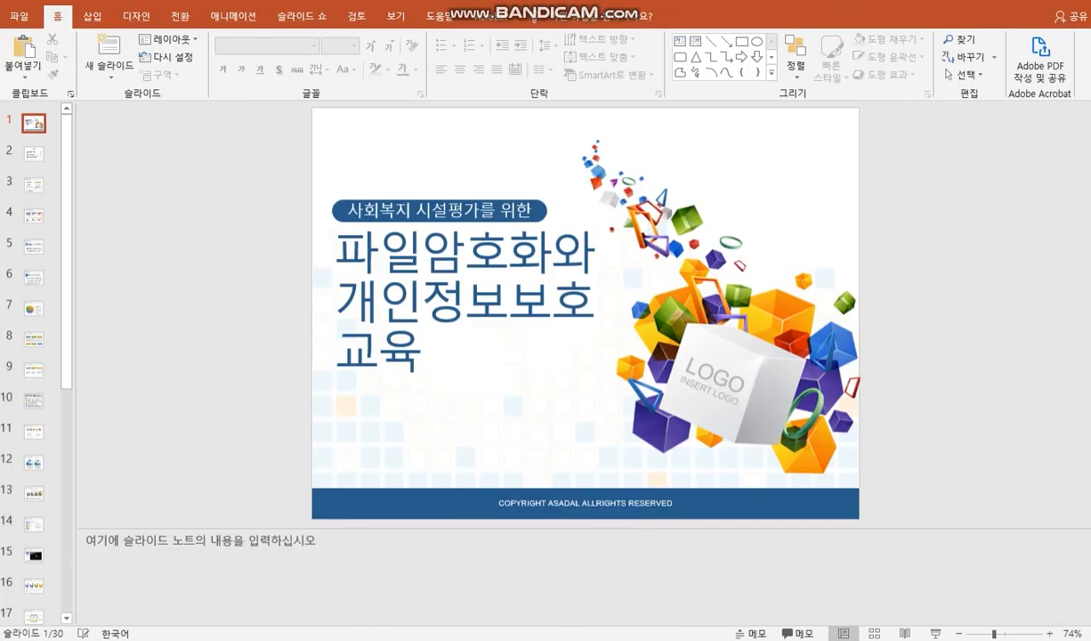
{"action": "key", "text": "F5"}
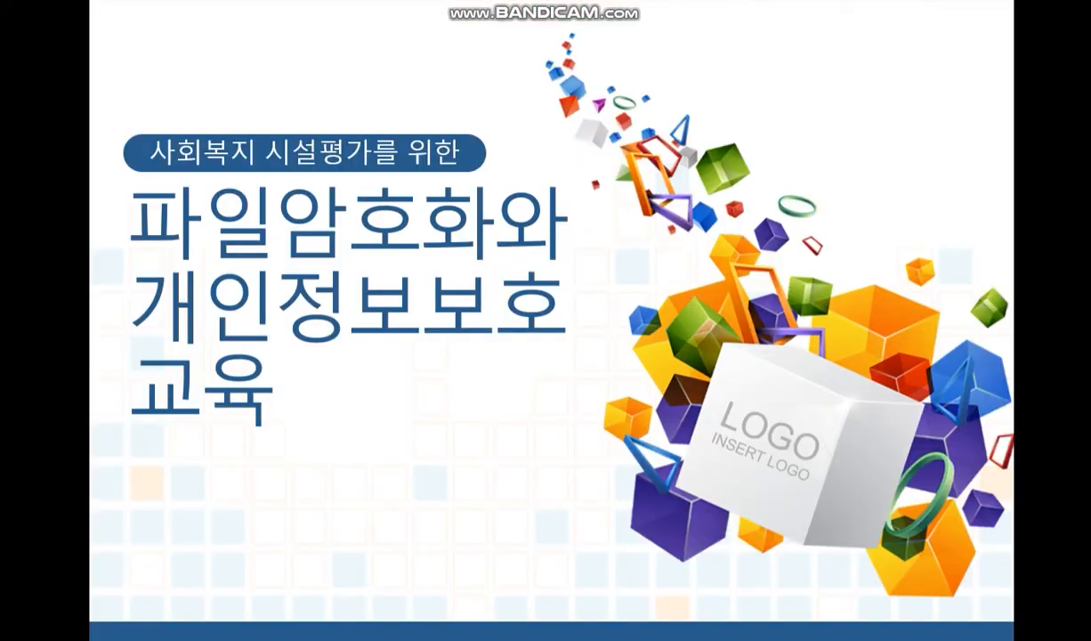